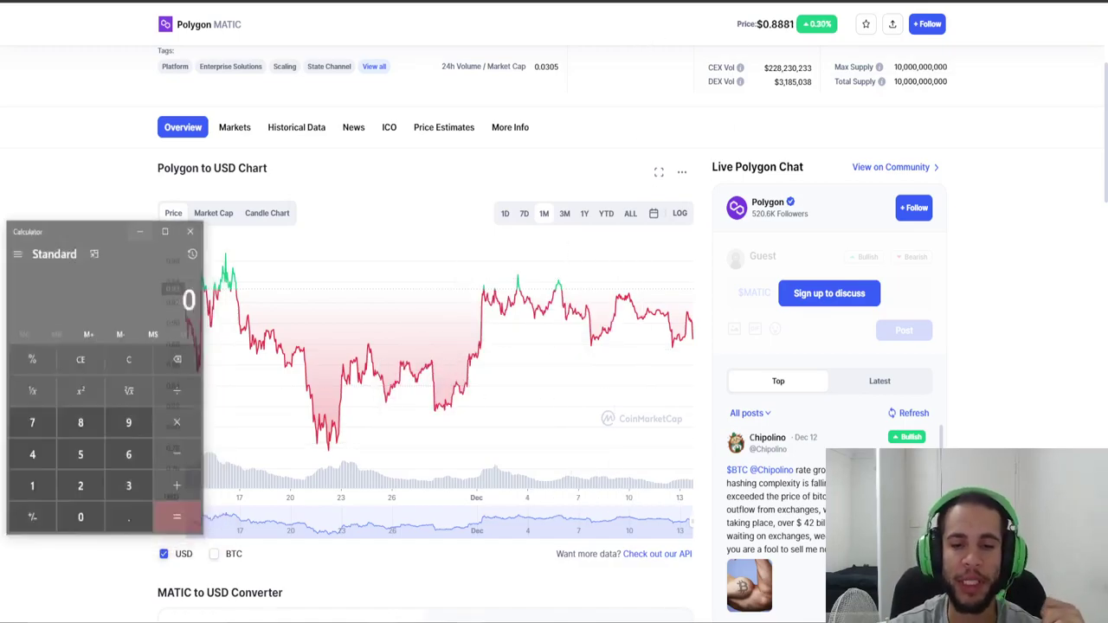
Calculate 7% of the MATIC price in Calculator as 7 ÷ 100 × 0.886.
{"action": "left_click_drag", "start_coordinate": [81, 204], "coordinate": [433, 114]}
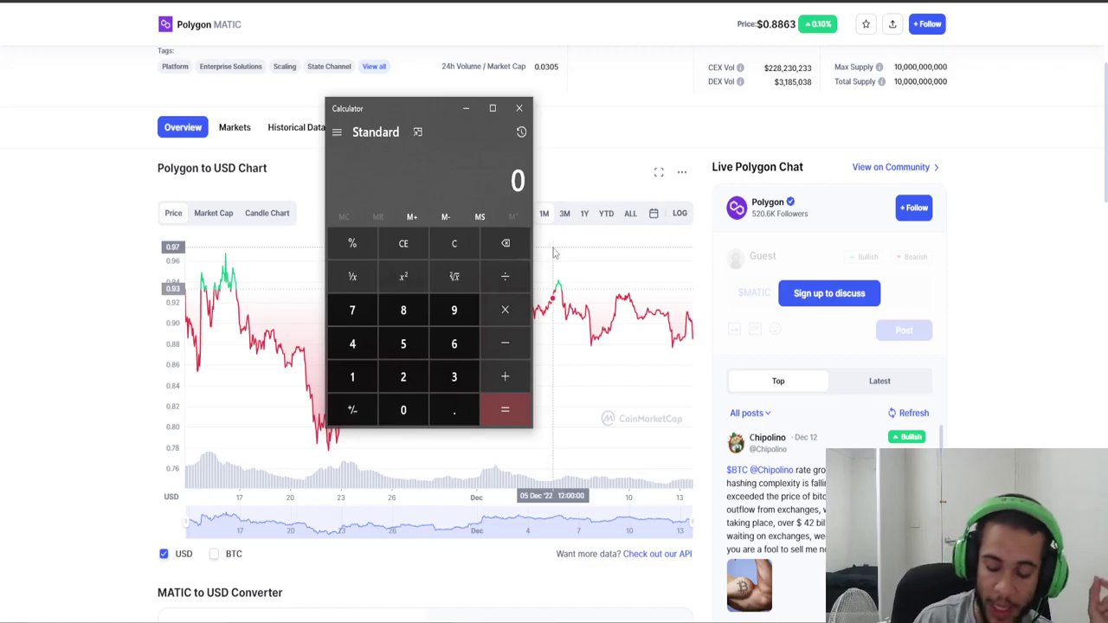
{"action": "type", "text": "7/100*"}
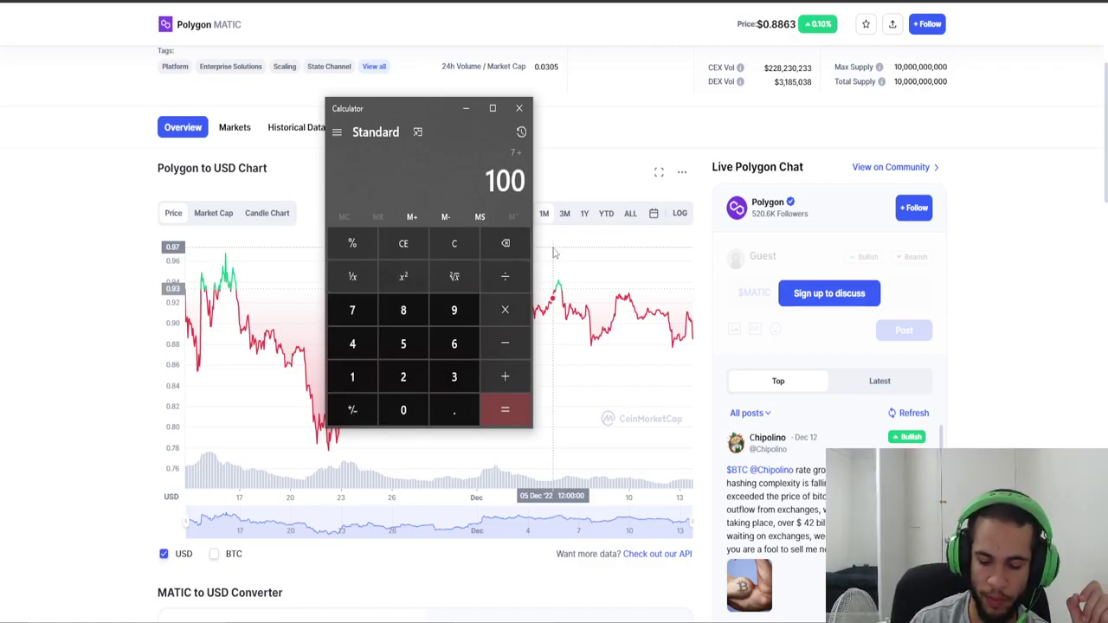
{"action": "type", "text": "0.886"}
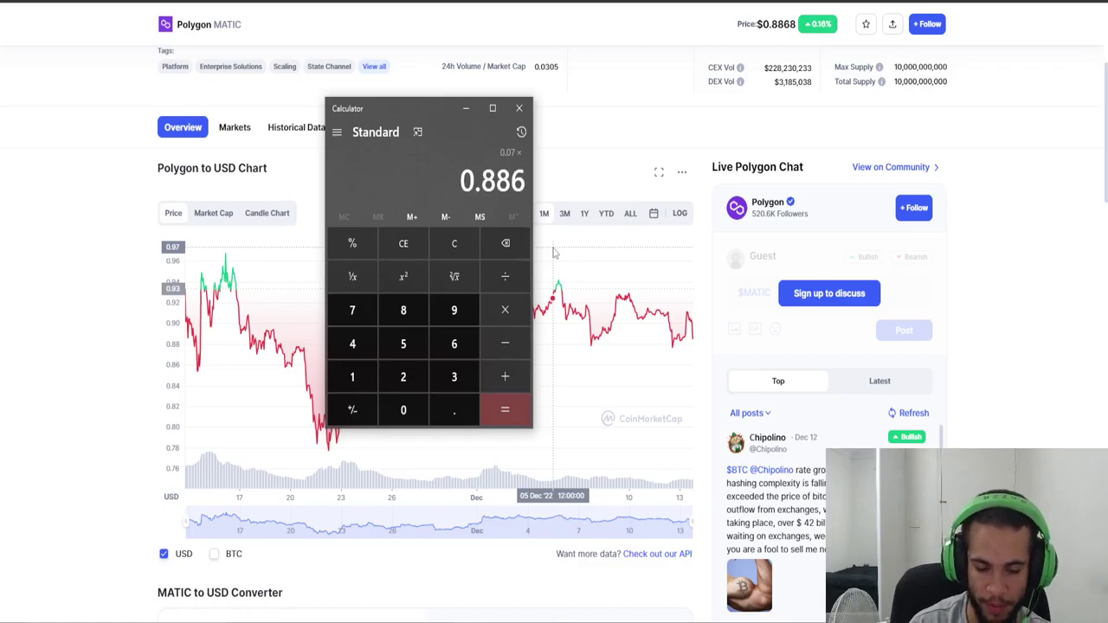
{"action": "key", "text": "Return"}
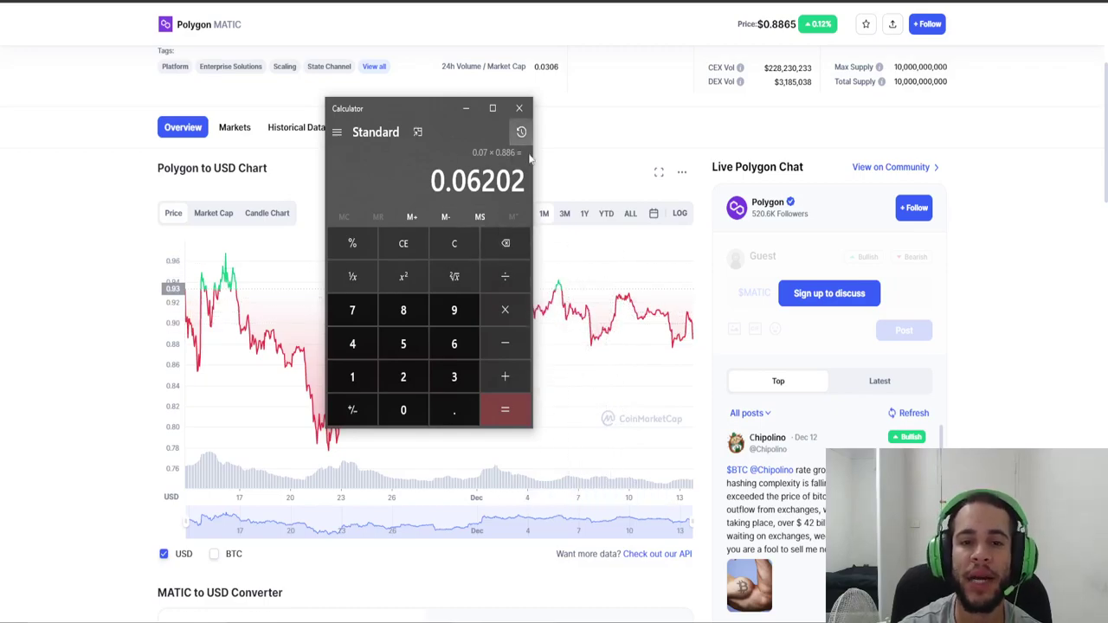
{"action": "left_click_drag", "start_coordinate": [436, 104], "coordinate": [251, 108]}
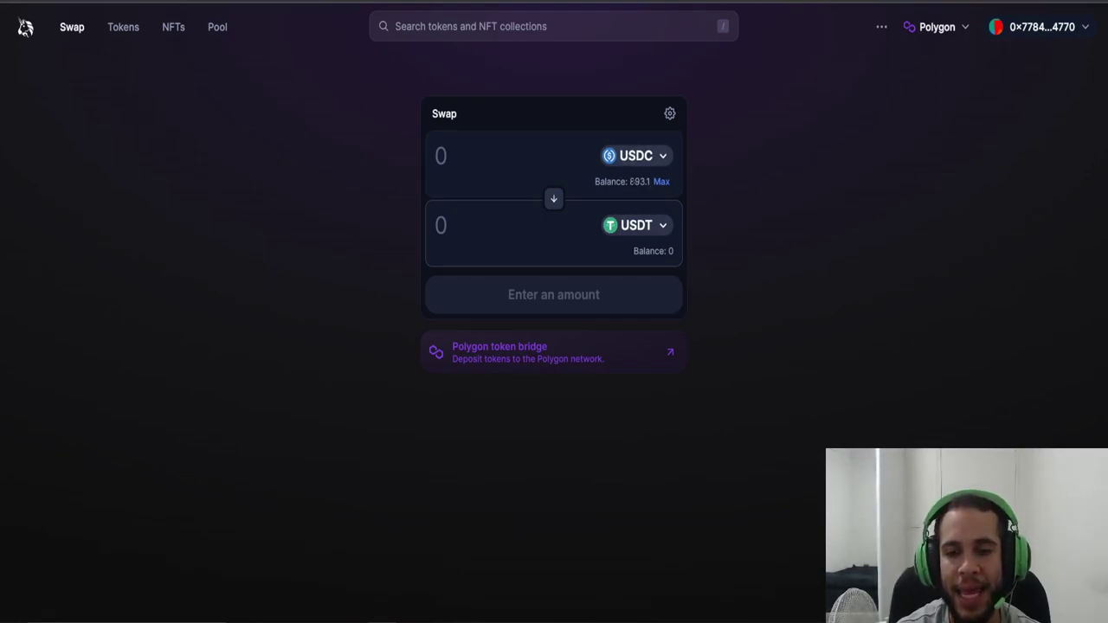
Switch the token being sold to MATIC and back to USDC.
{"action": "left_click", "coordinate": [647, 162]}
{"action": "left_click", "coordinate": [481, 177]}
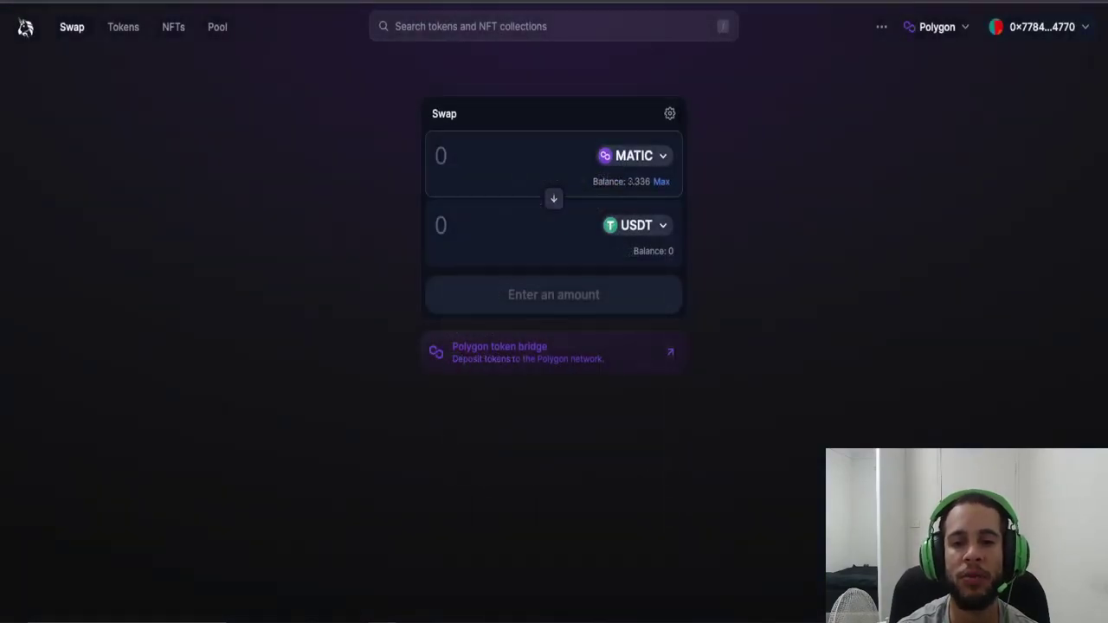
{"action": "left_click", "coordinate": [651, 161]}
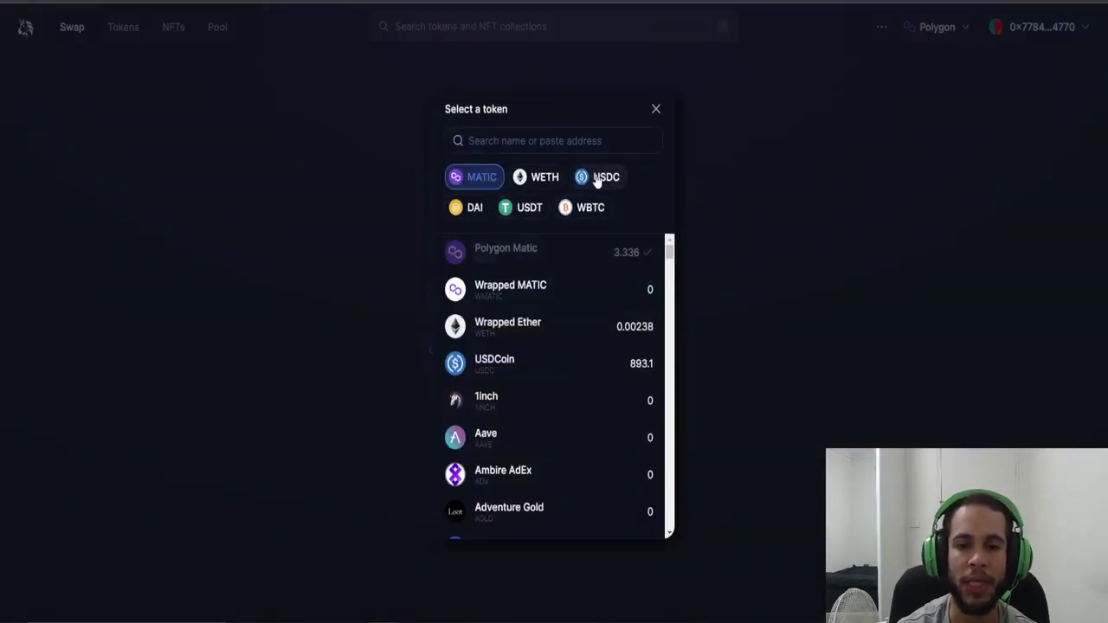
{"action": "left_click", "coordinate": [596, 179]}
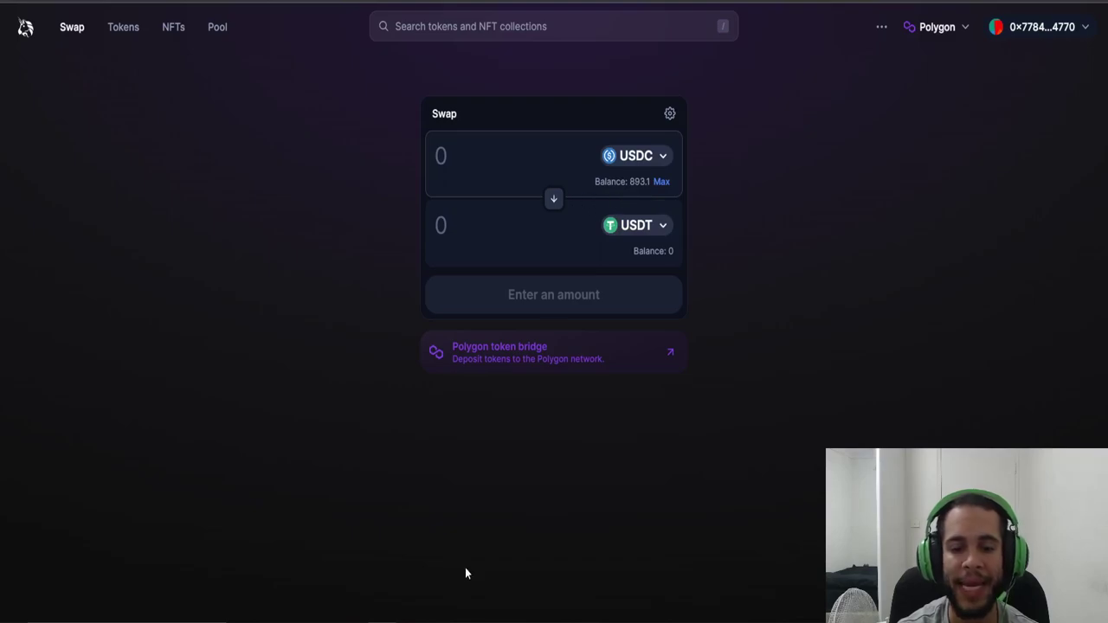
Work out half of the USDC balance in Calculator by computing 893 ÷ 2, and minimize Calculator.
{"action": "key", "text": "alt+Tab"}
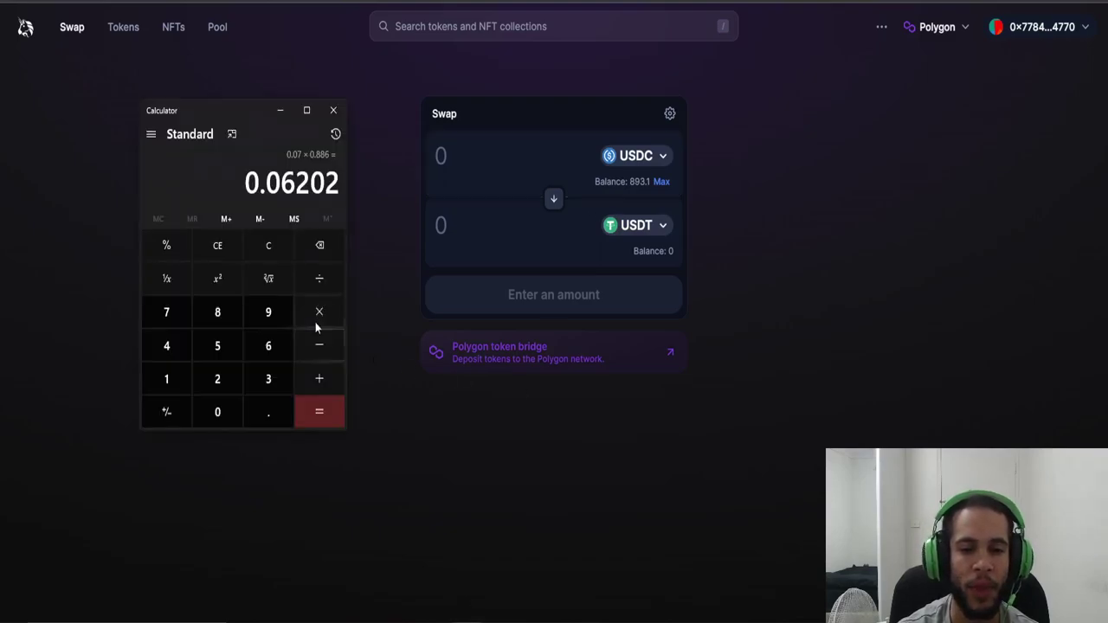
{"action": "left_click", "coordinate": [270, 248]}
{"action": "left_click_drag", "start_coordinate": [244, 106], "coordinate": [321, 105]}
{"action": "type", "text": "893+2"}
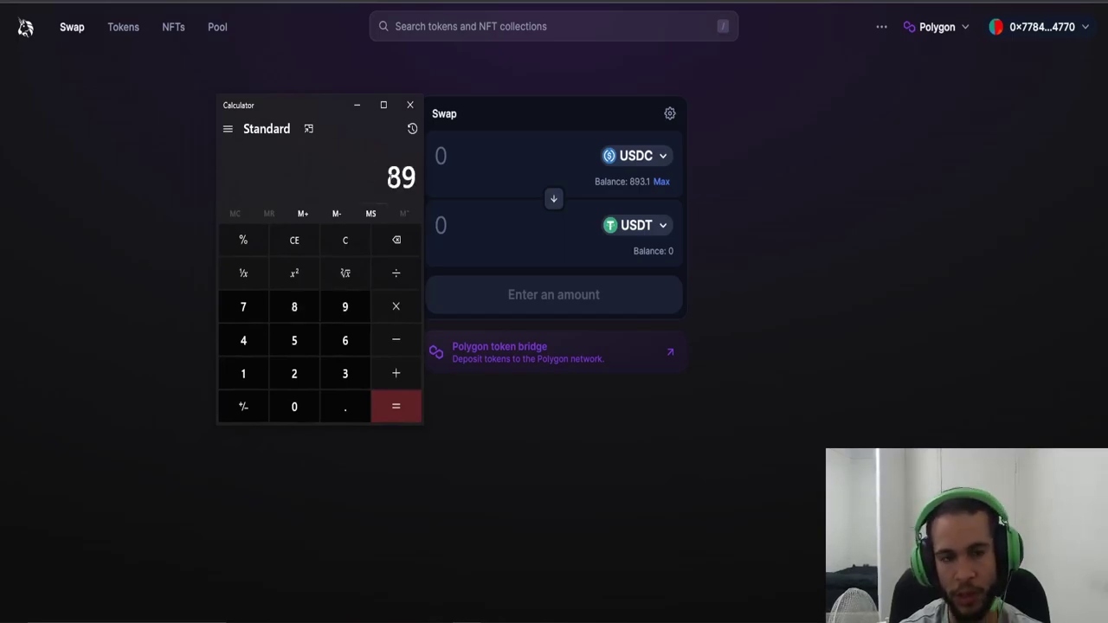
{"action": "key", "text": "Return"}
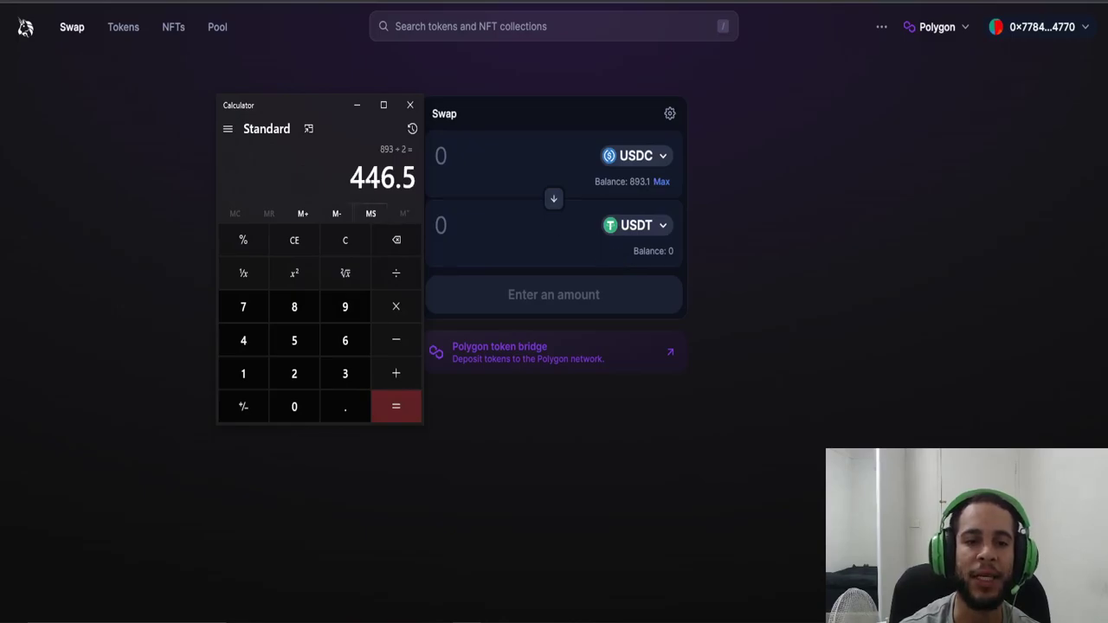
{"action": "left_click_drag", "start_coordinate": [351, 177], "coordinate": [417, 178]}
{"action": "left_click", "coordinate": [321, 153]}
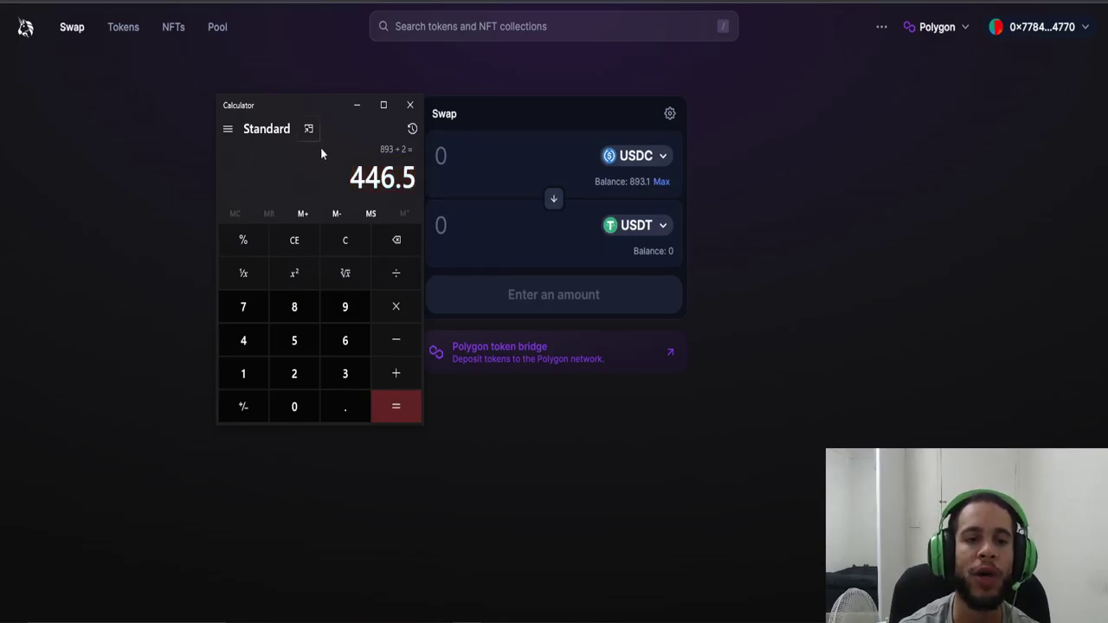
{"action": "left_click", "coordinate": [357, 107]}
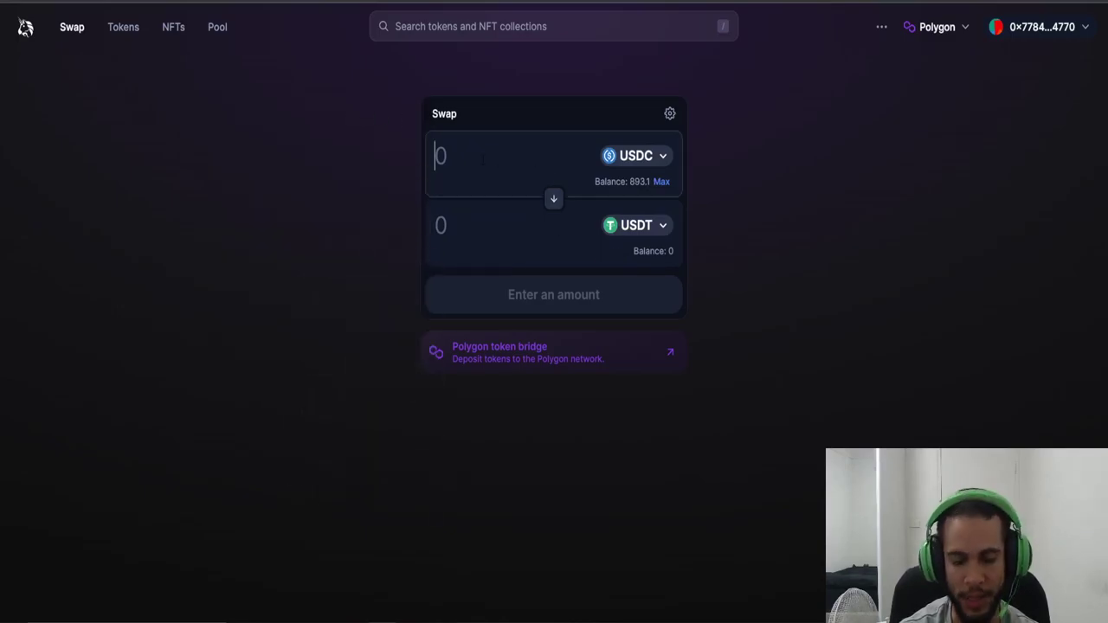
Swap 446 USDC for USDT, approve the transaction in the wallet and dismiss the submission notice.
{"action": "type", "text": "446"}
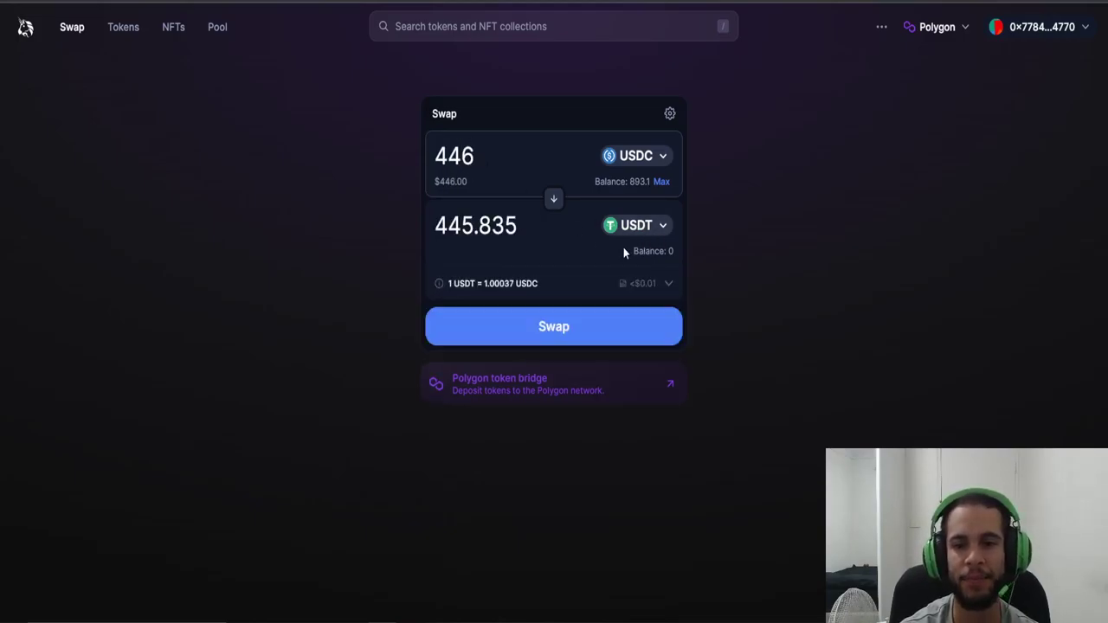
{"action": "left_click", "coordinate": [558, 331]}
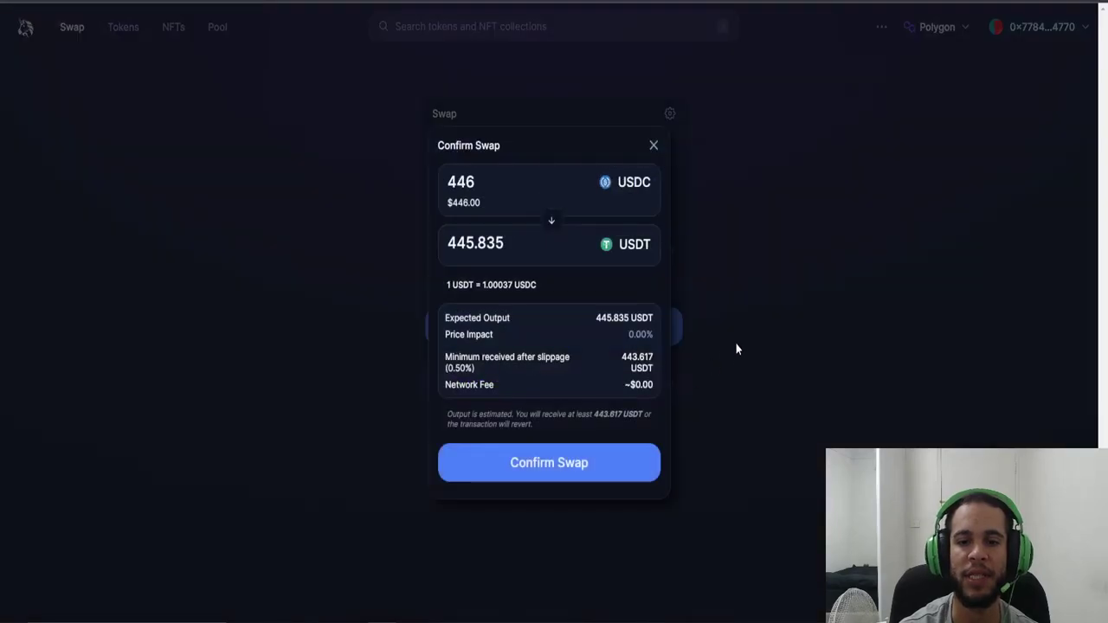
{"action": "left_click", "coordinate": [577, 463]}
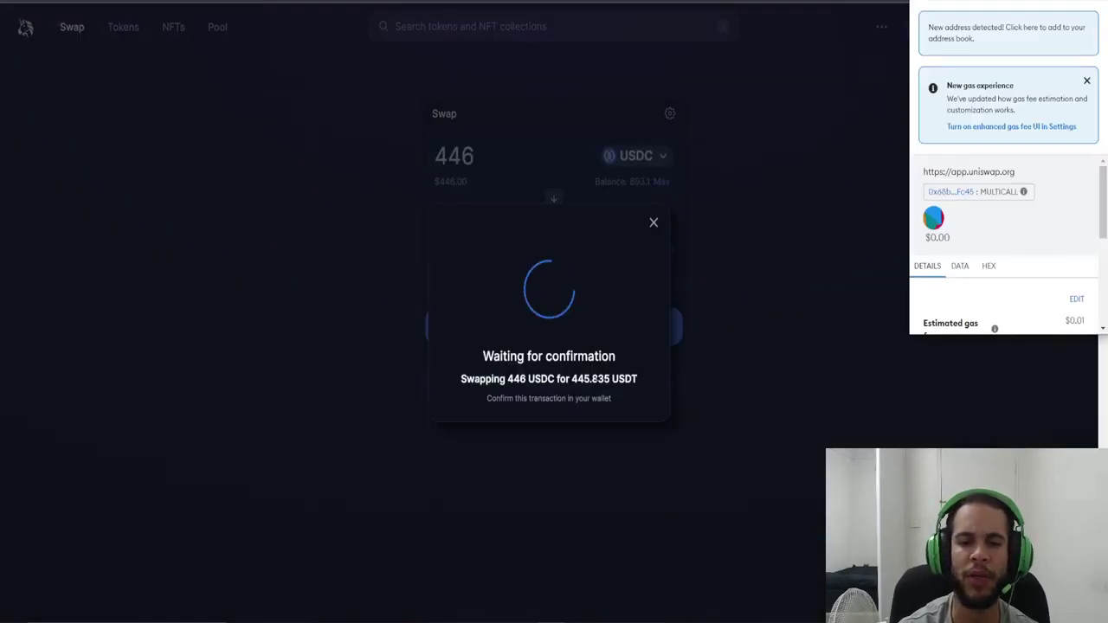
{"action": "scroll", "coordinate": [994, 235], "scroll_direction": "down", "scroll_amount": 3}
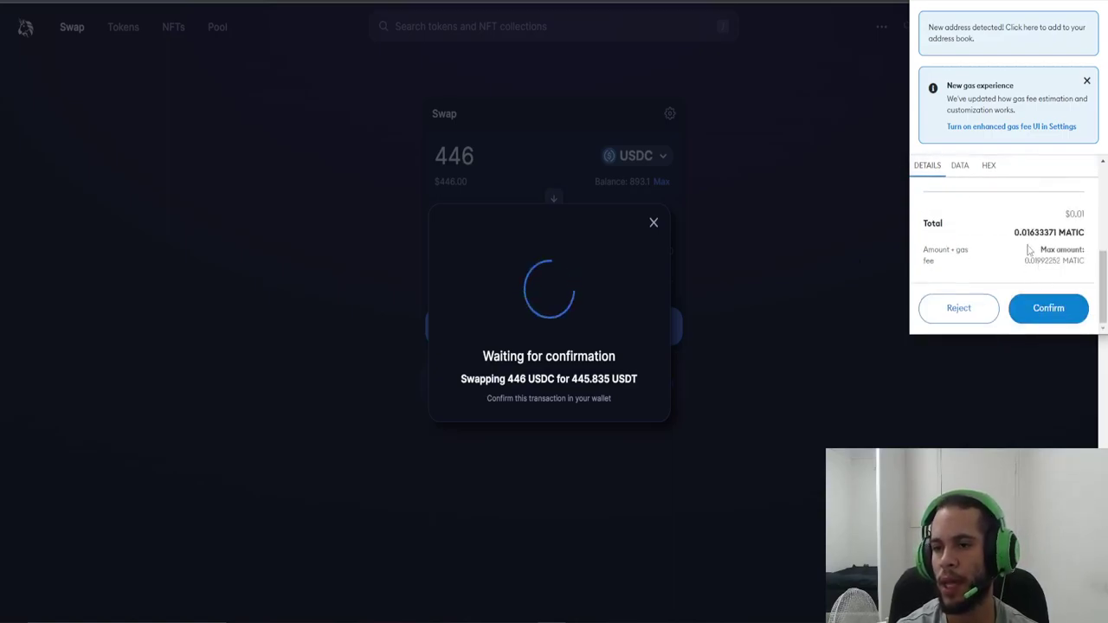
{"action": "left_click", "coordinate": [1058, 309]}
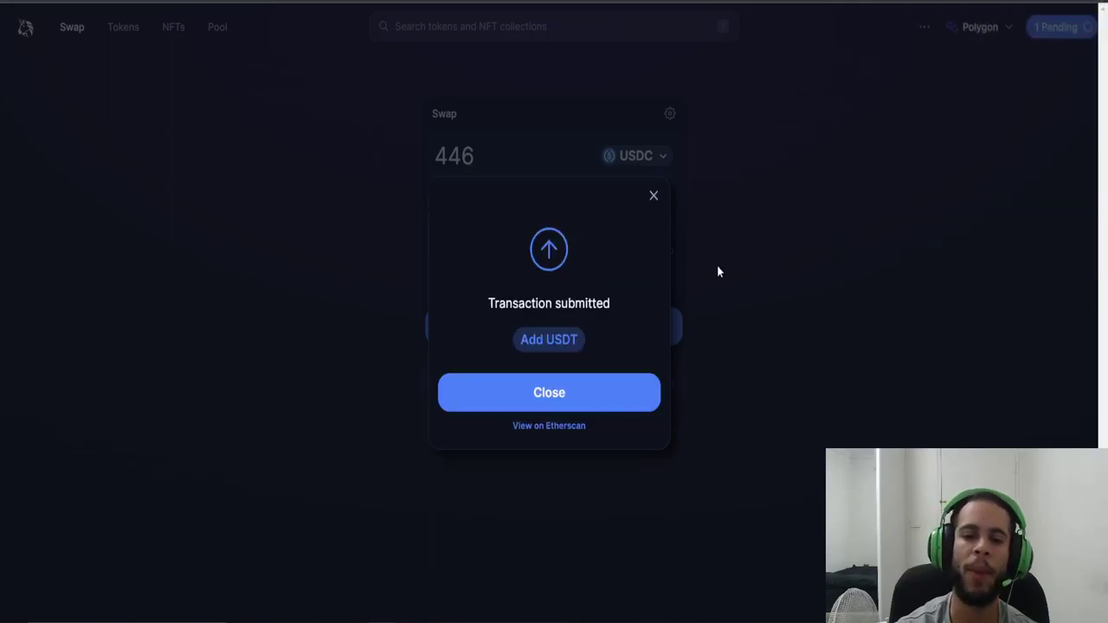
{"action": "left_click", "coordinate": [548, 395]}
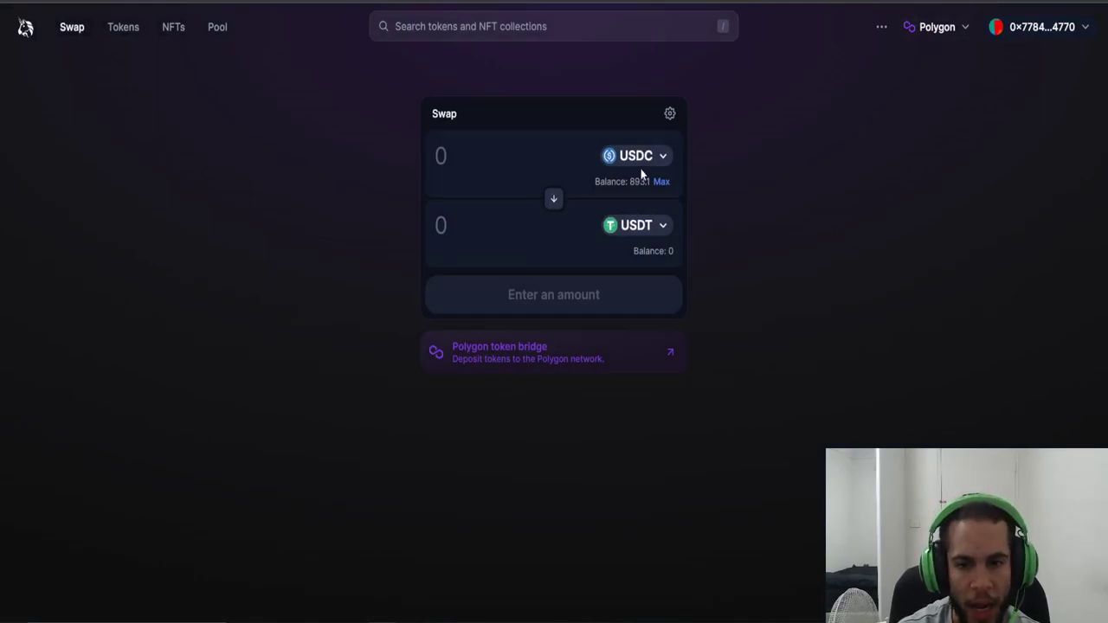
Recheck the halved amount in Calculator and set up a swap of 446 USDC for MATIC.
{"action": "key", "text": "alt+Tab"}
{"action": "left_click_drag", "start_coordinate": [353, 177], "coordinate": [416, 178]}
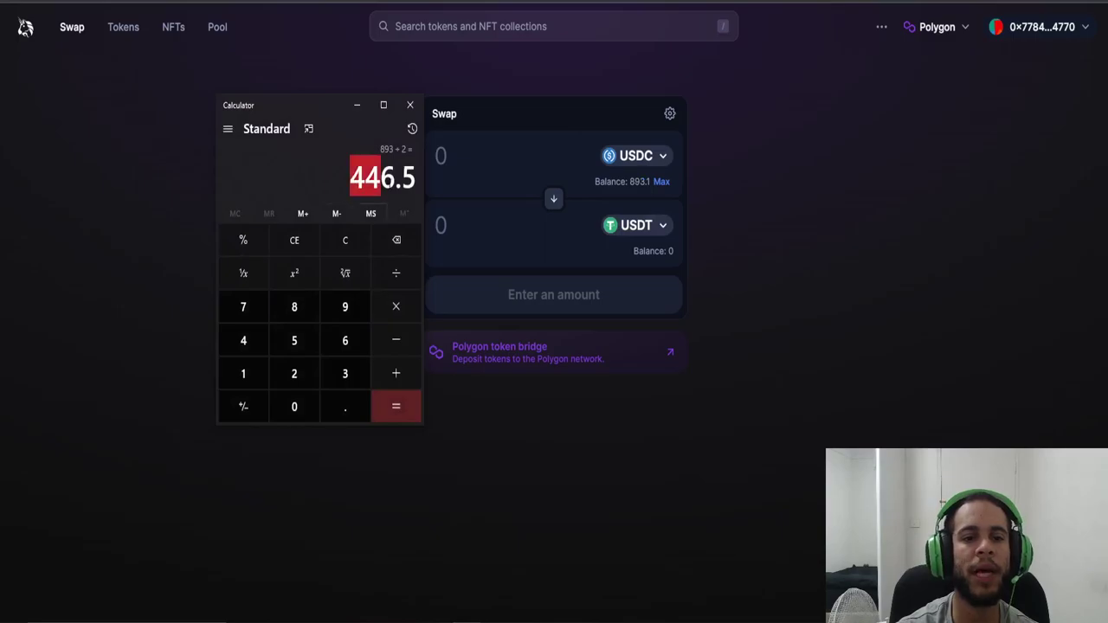
{"action": "left_click", "coordinate": [356, 105]}
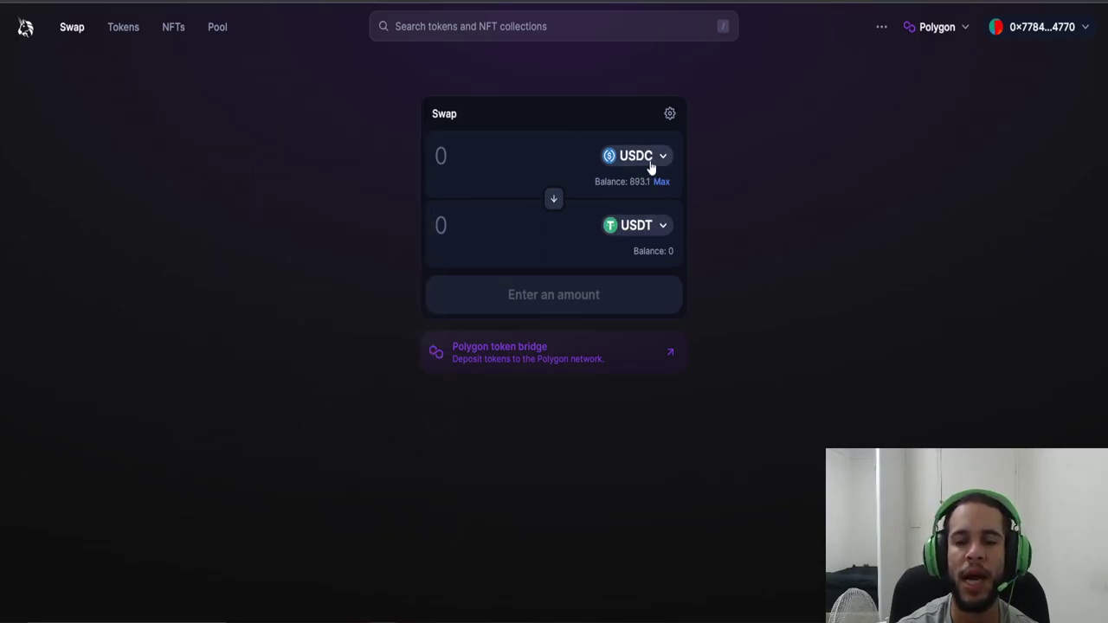
{"action": "left_click", "coordinate": [531, 154]}
{"action": "type", "text": "446"}
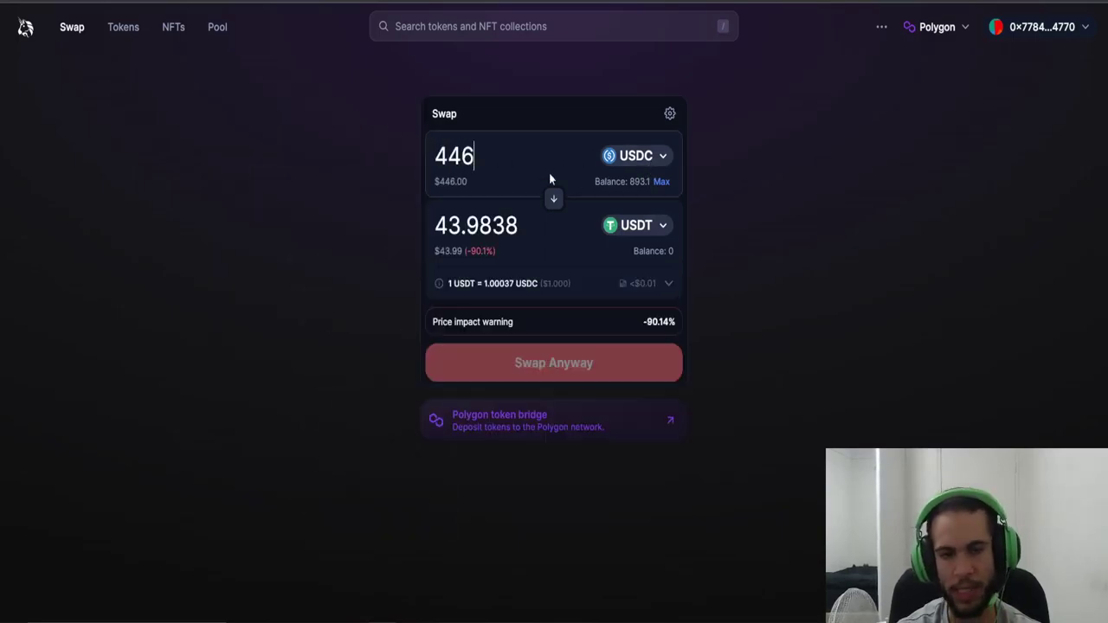
{"action": "left_click", "coordinate": [660, 227]}
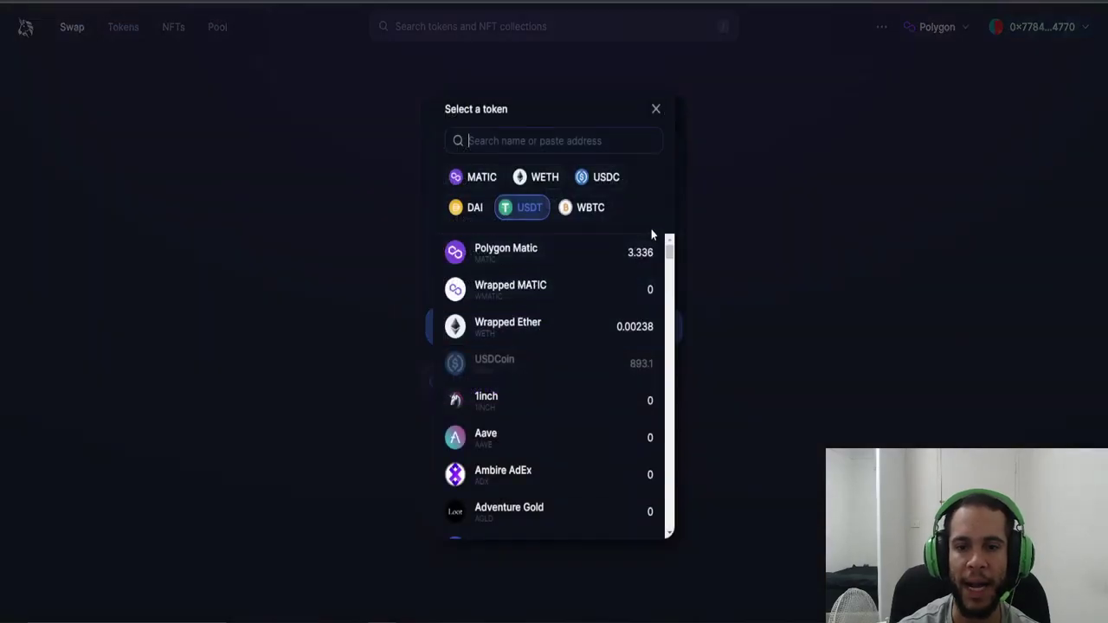
{"action": "left_click", "coordinate": [502, 263]}
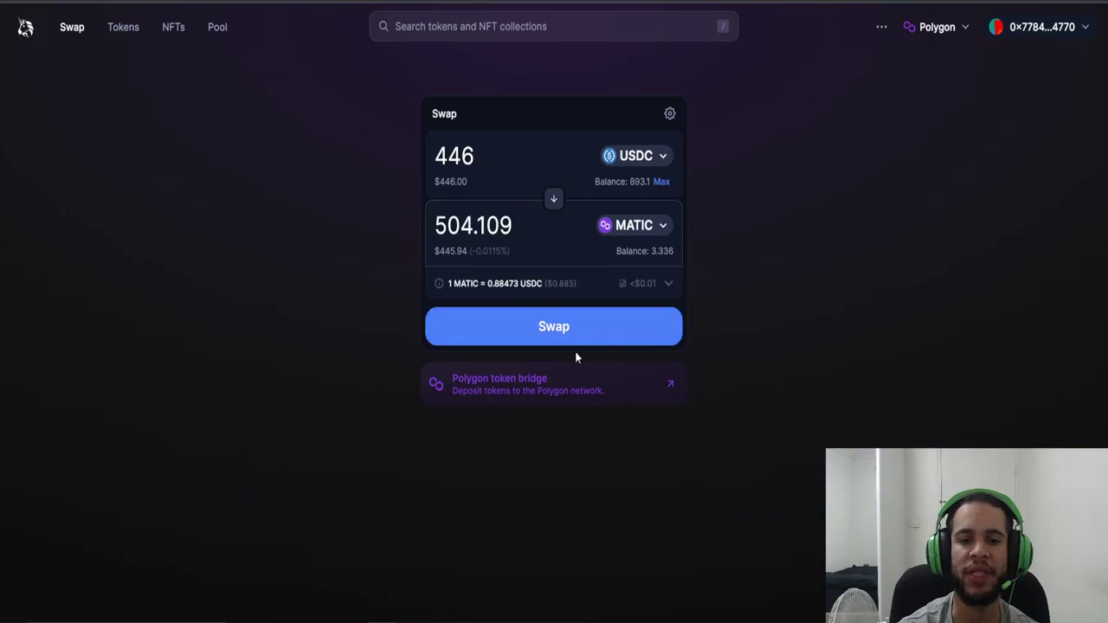
Submit the USDC to MATIC swap, approve it in the wallet and dismiss the submission notice.
{"action": "left_click", "coordinate": [533, 336]}
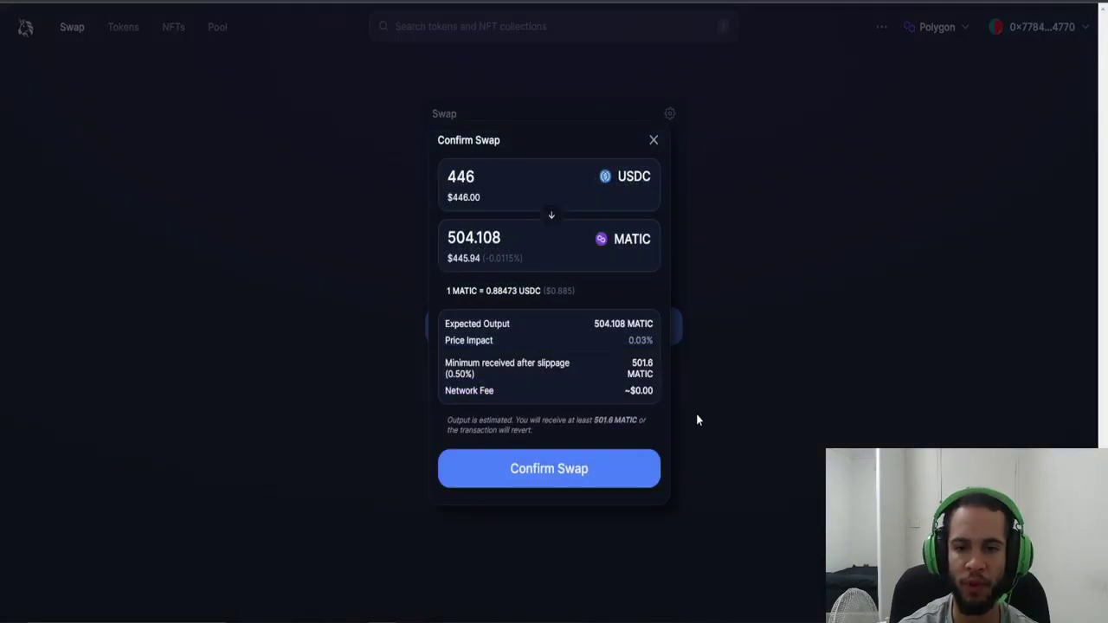
{"action": "left_click", "coordinate": [542, 477]}
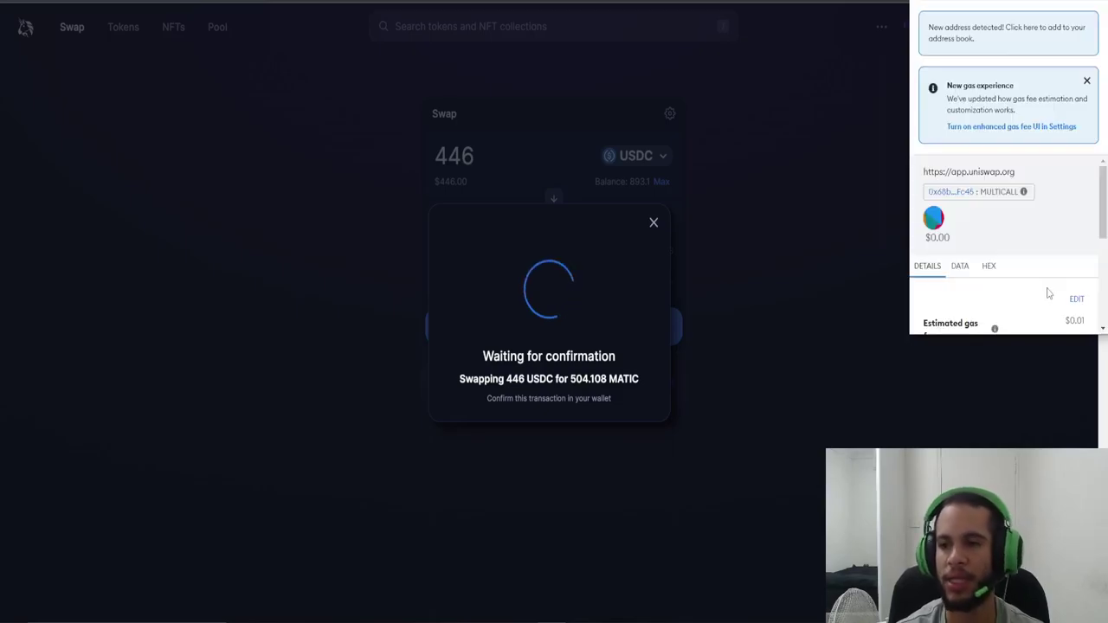
{"action": "scroll", "coordinate": [1005, 286], "scroll_direction": "down", "scroll_amount": 5}
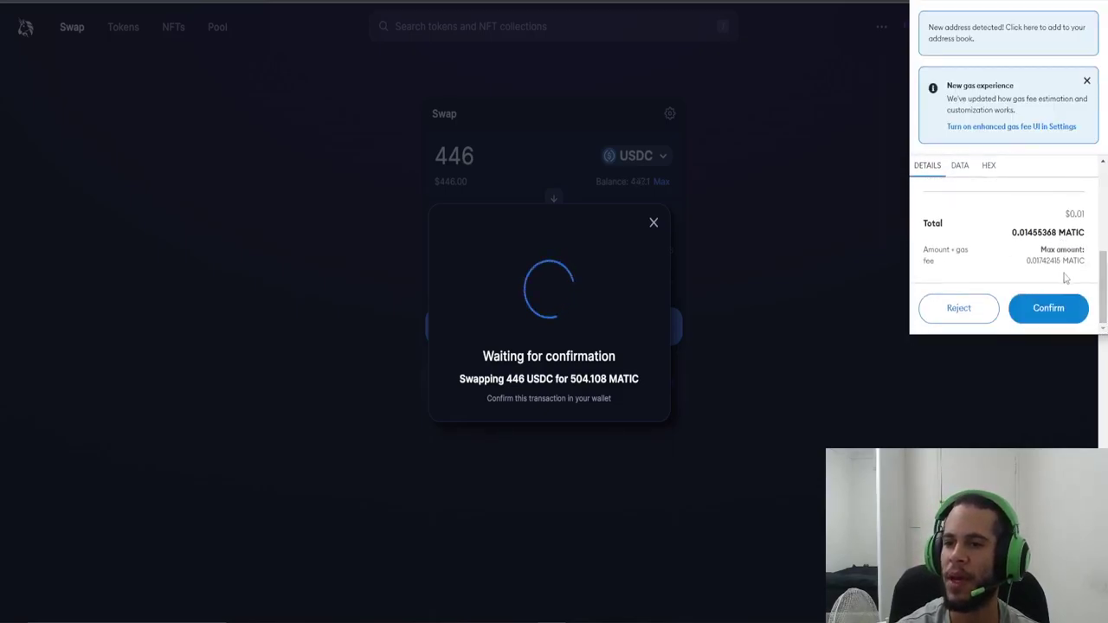
{"action": "left_click", "coordinate": [1042, 309]}
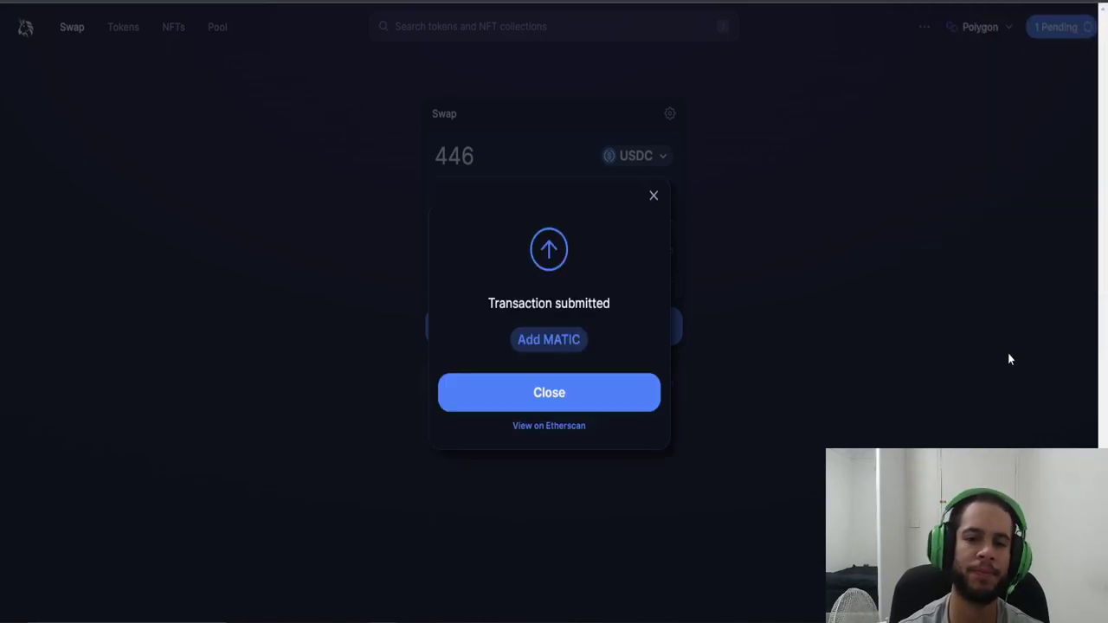
{"action": "left_click", "coordinate": [546, 402]}
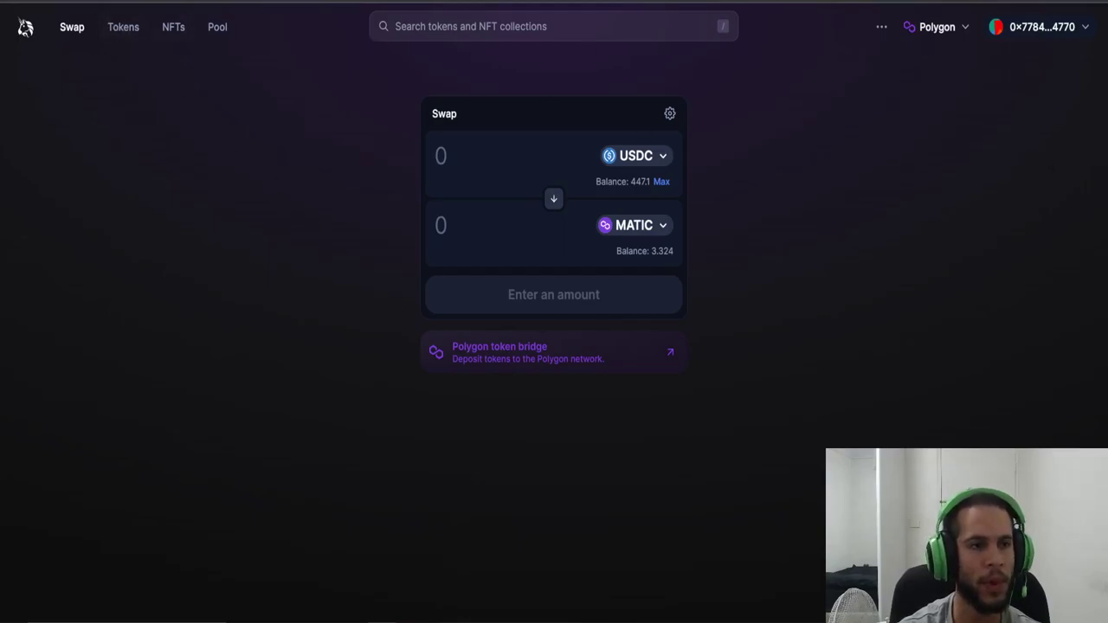
Reload the swap page and start a new liquidity pool position with the MATIC and USDT pair.
{"action": "key", "text": "F5"}
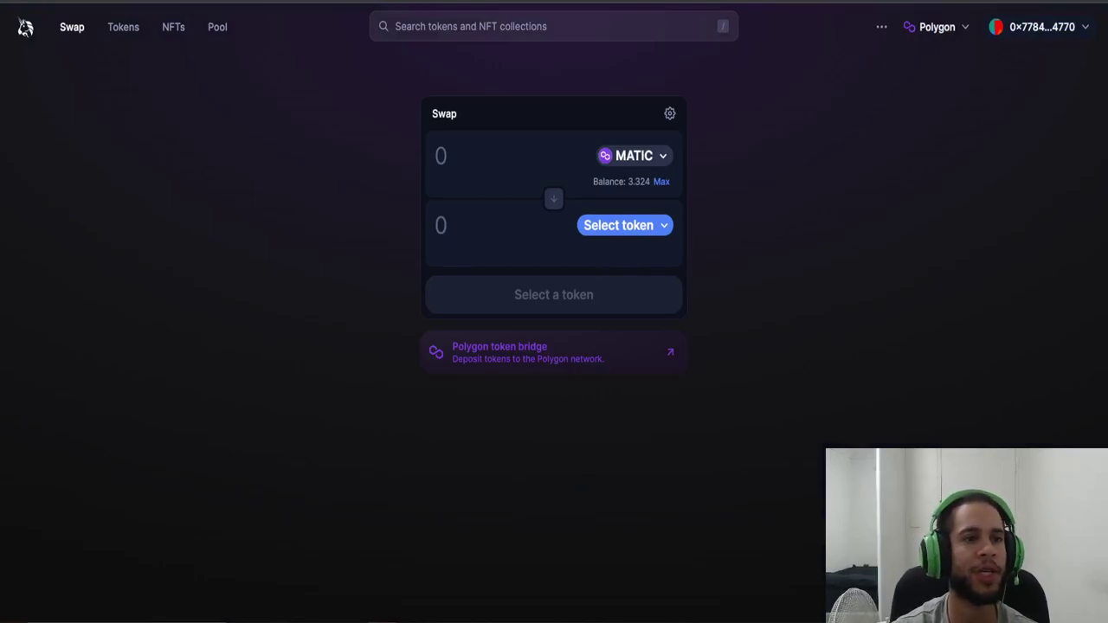
{"action": "key", "text": "F5"}
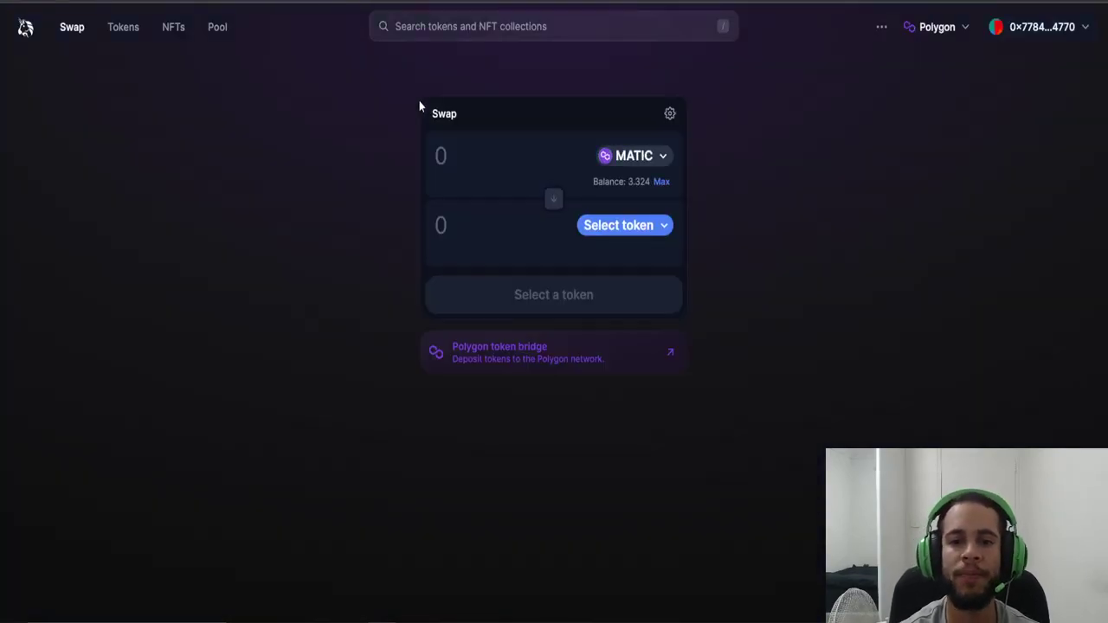
{"action": "left_click", "coordinate": [219, 30]}
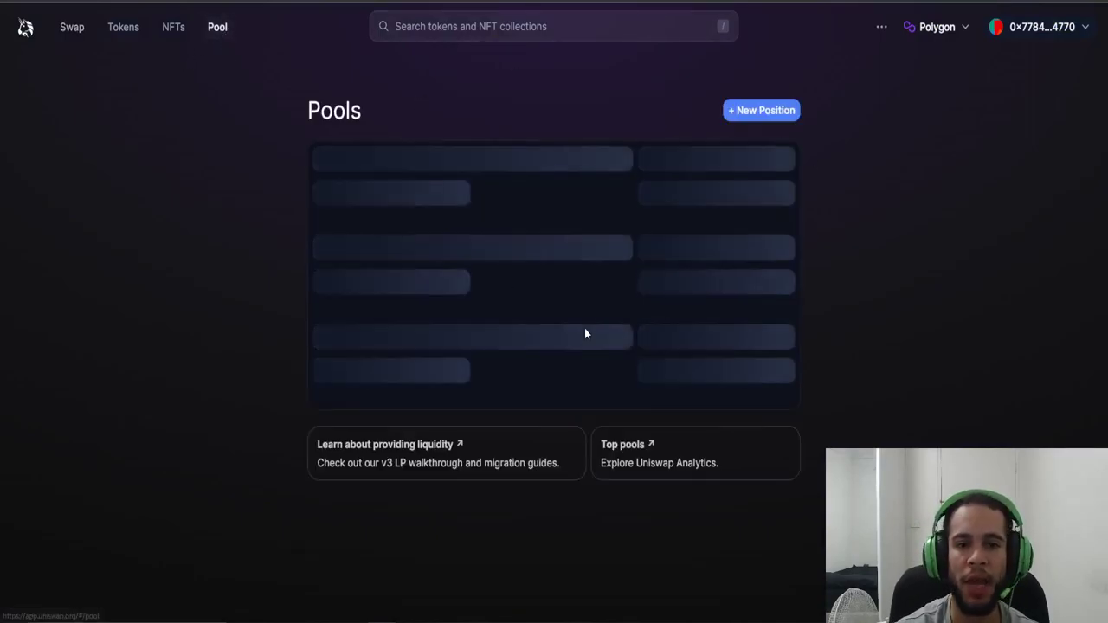
{"action": "left_click", "coordinate": [750, 112]}
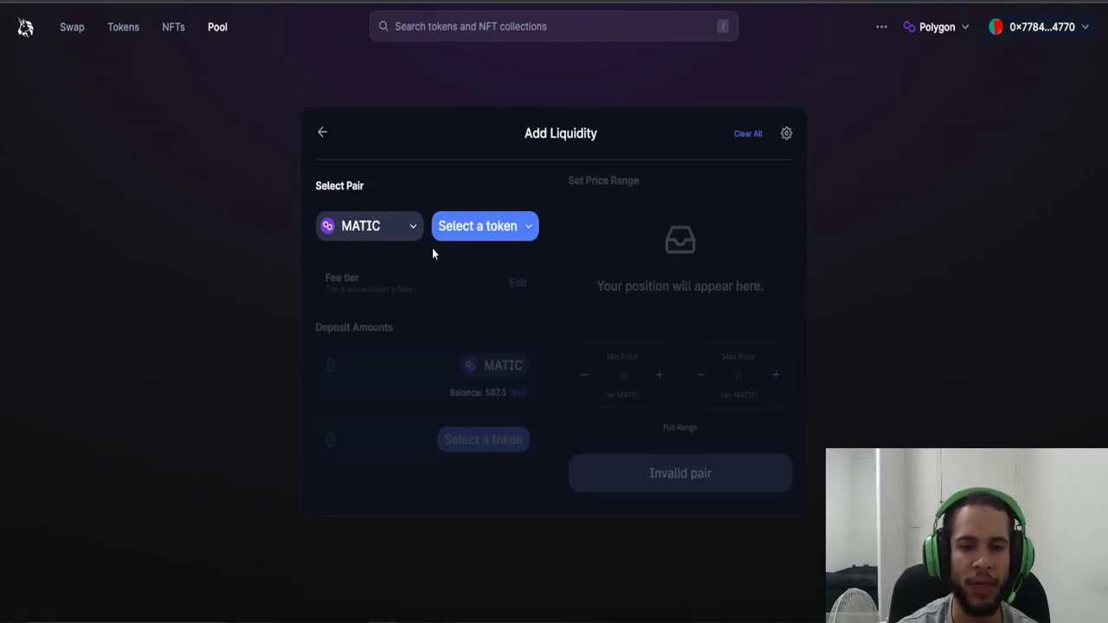
{"action": "left_click", "coordinate": [517, 232]}
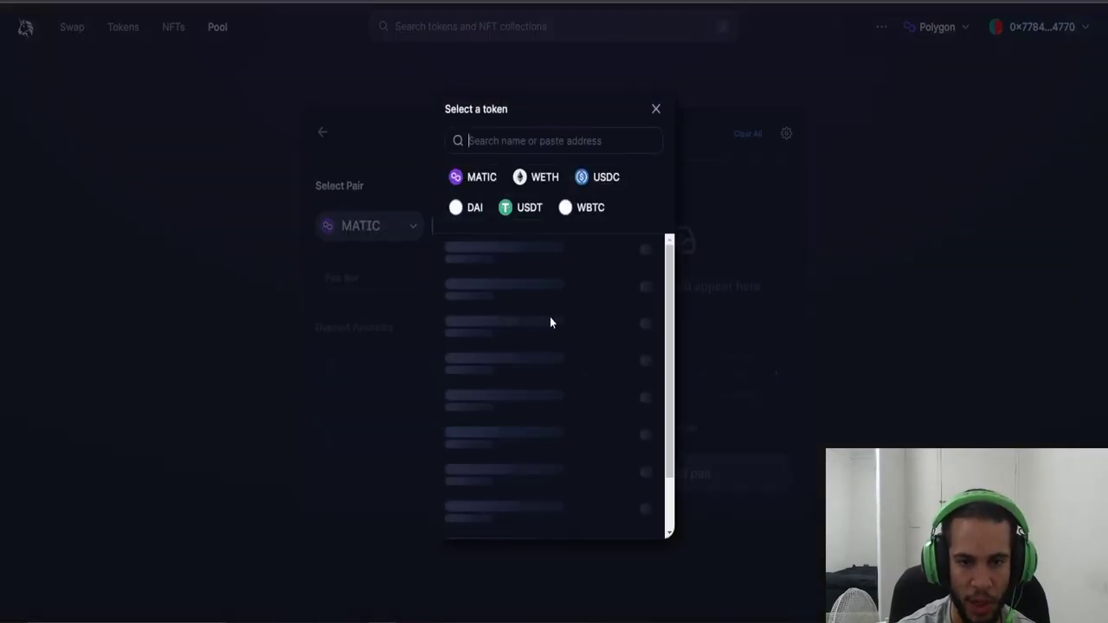
{"action": "left_click", "coordinate": [529, 209]}
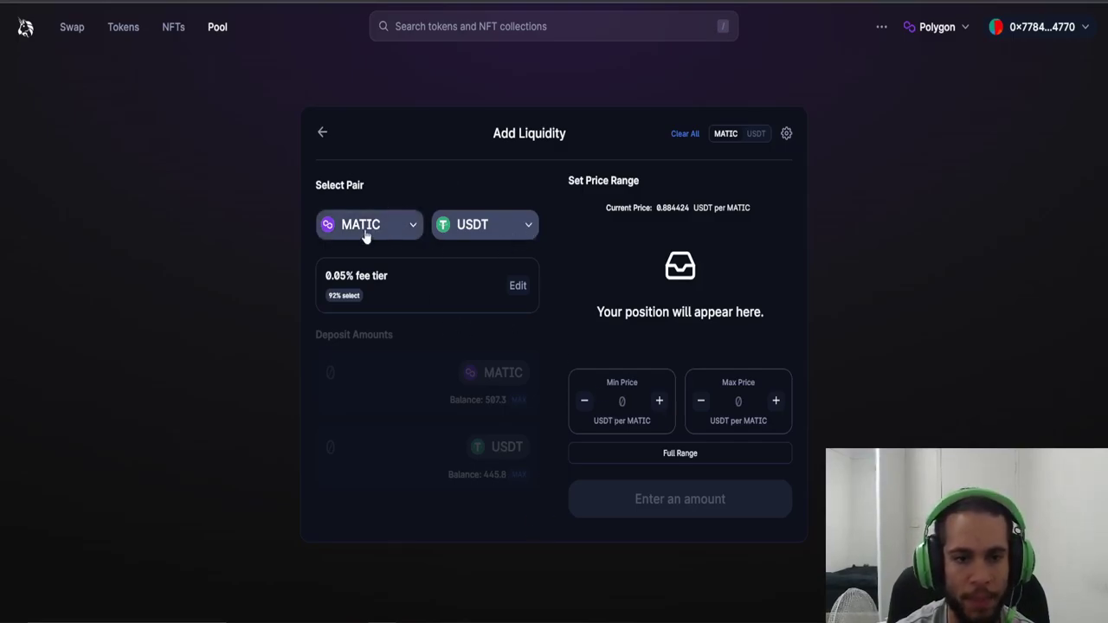
Bring up Calculator, clear its previous result and move its window clear of the token pair selection.
{"action": "key", "text": "alt+Tab"}
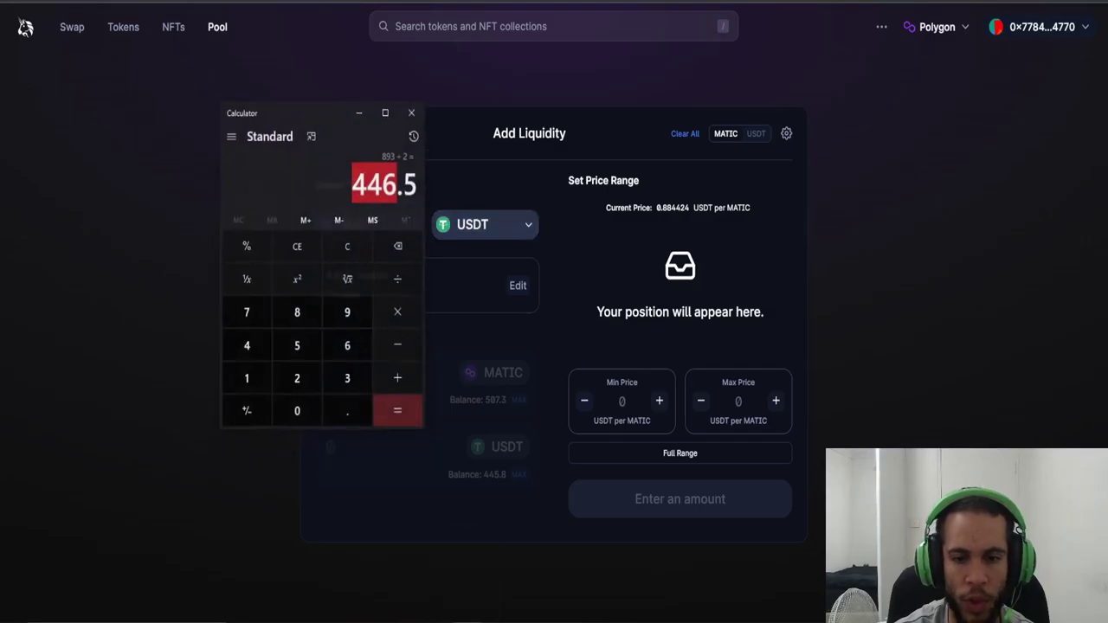
{"action": "left_click", "coordinate": [357, 105]}
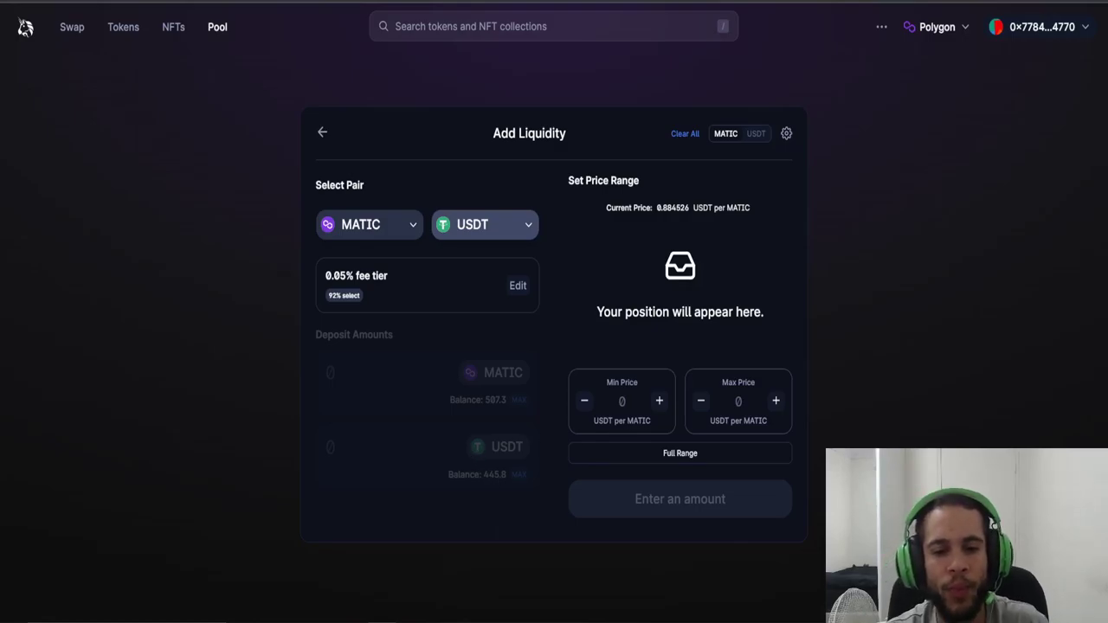
{"action": "key", "text": "alt+Tab"}
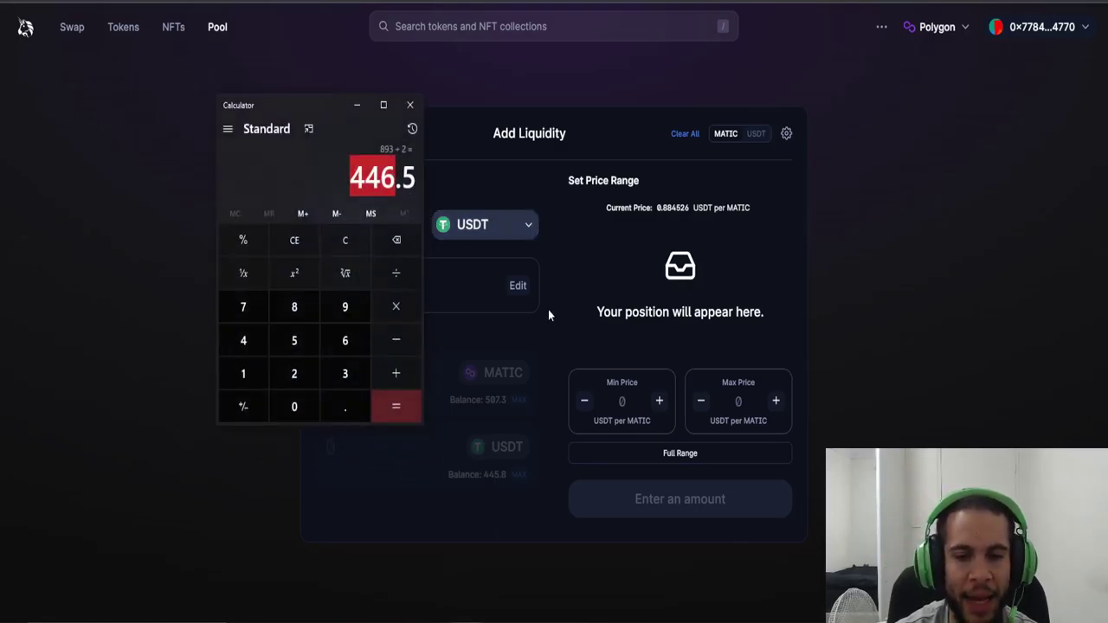
{"action": "left_click", "coordinate": [345, 240]}
{"action": "left_click_drag", "start_coordinate": [313, 105], "coordinate": [204, 110]}
{"action": "type", "text": "0.06"}
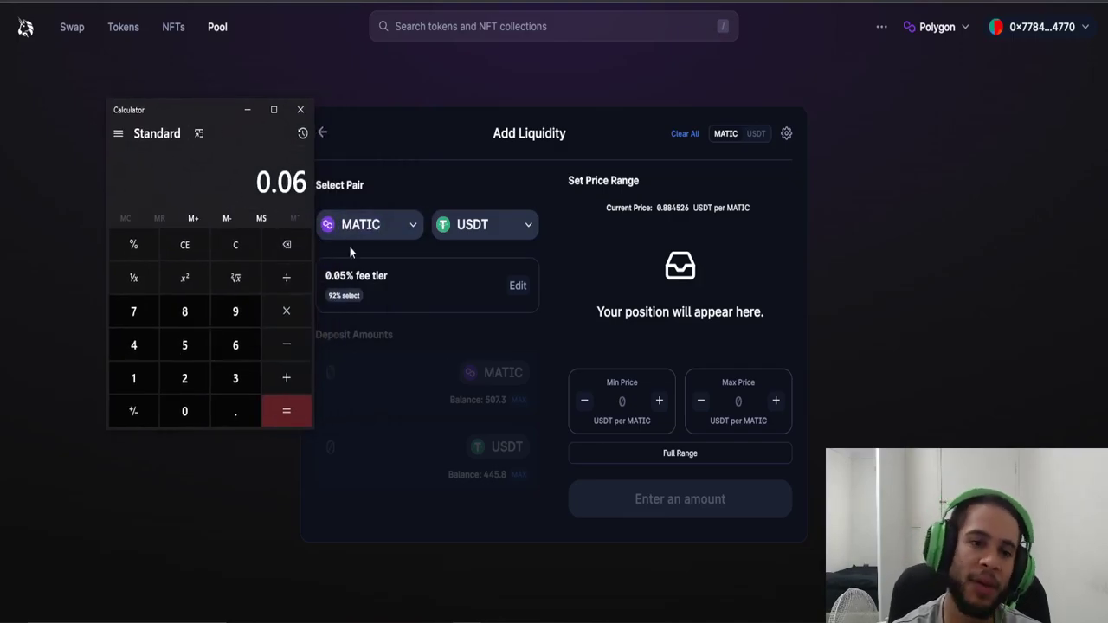
{"action": "key", "text": "plus"}
{"action": "left_click", "coordinate": [275, 259]}
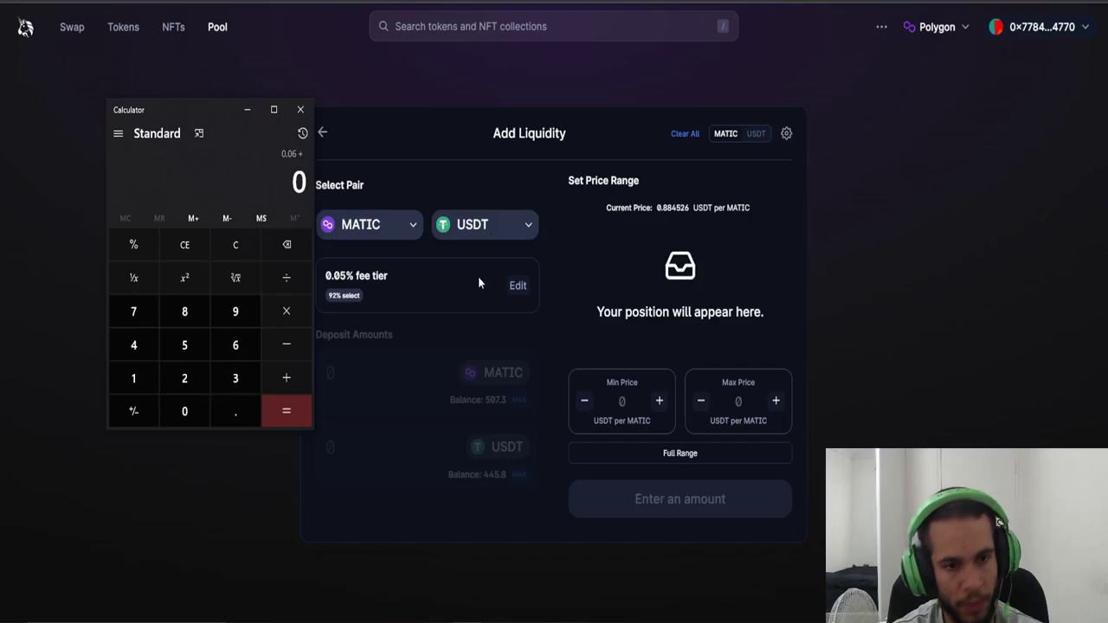
{"action": "left_click", "coordinate": [286, 352]}
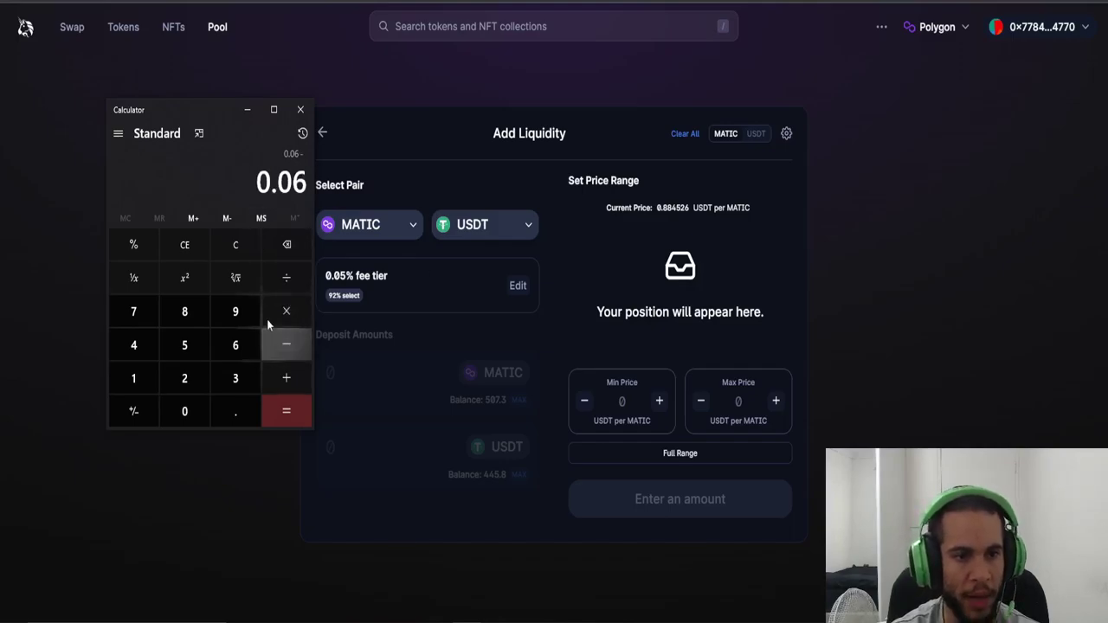
Subtract 0.06 from 0.88 in Calculator and set the position's minimum price to 0.82 USDT per MATIC.
{"action": "left_click", "coordinate": [247, 248]}
{"action": "type", "text": "0.88"}
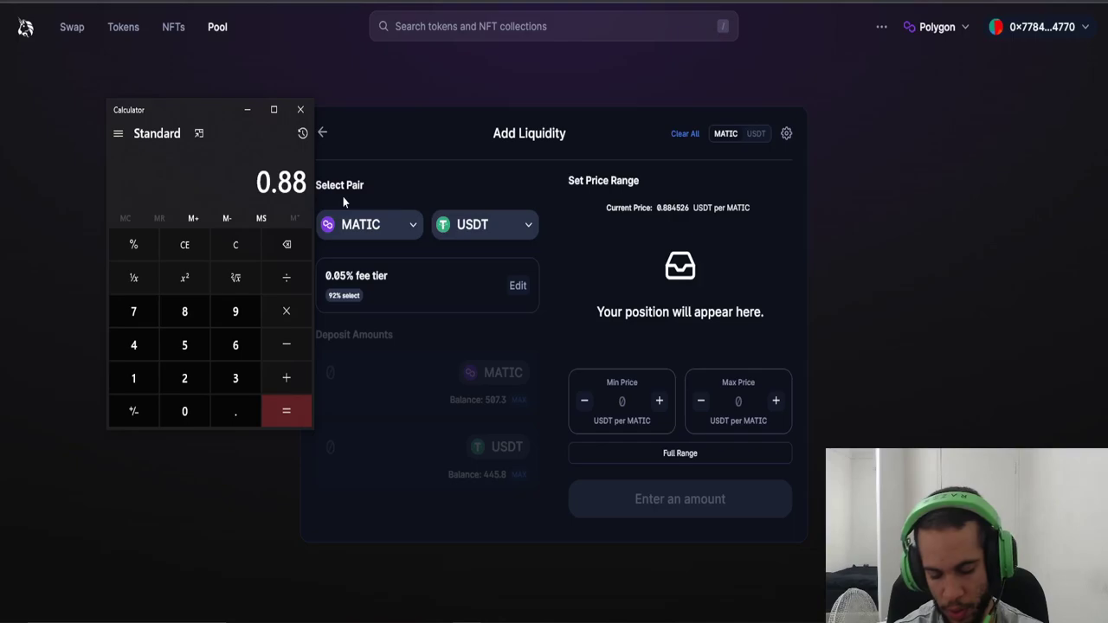
{"action": "key", "text": "minus"}
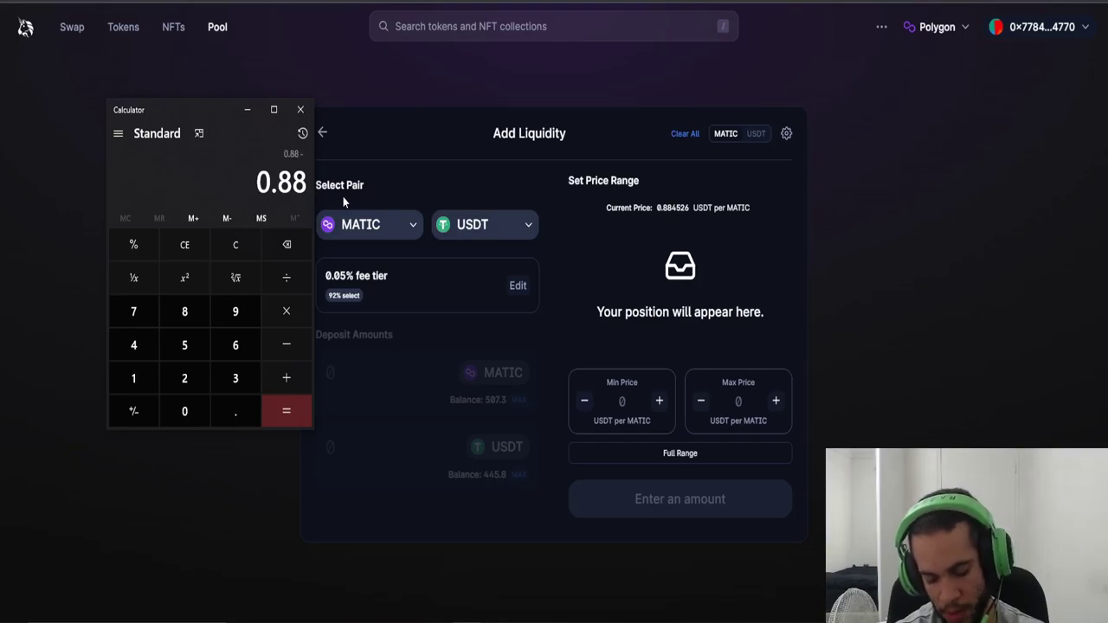
{"action": "type", "text": "0.06"}
{"action": "key", "text": "Return"}
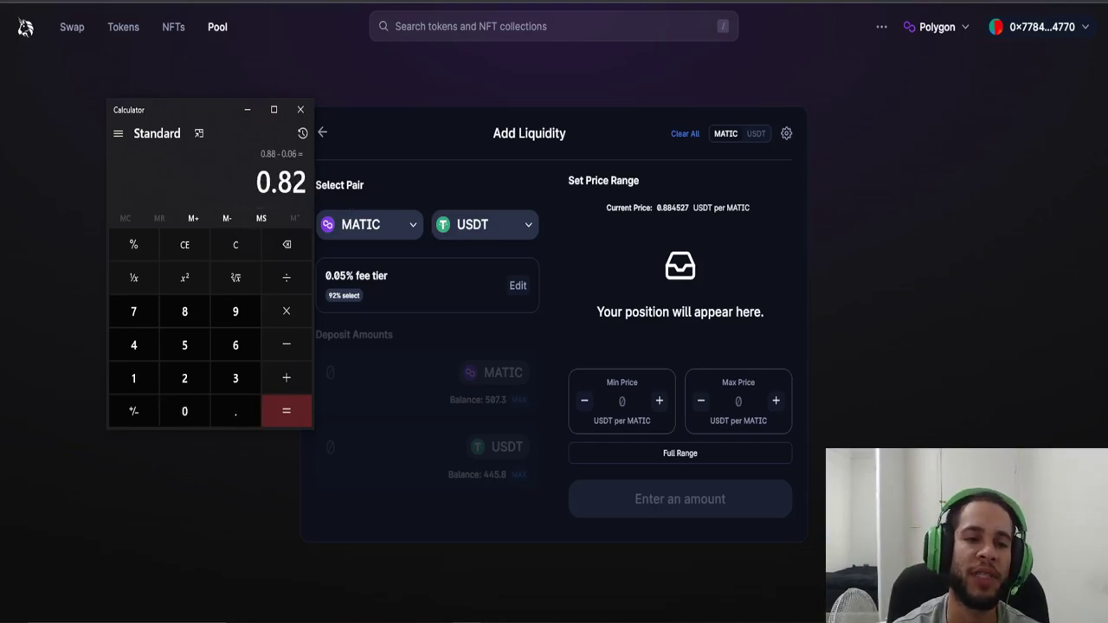
{"action": "left_click", "coordinate": [245, 113]}
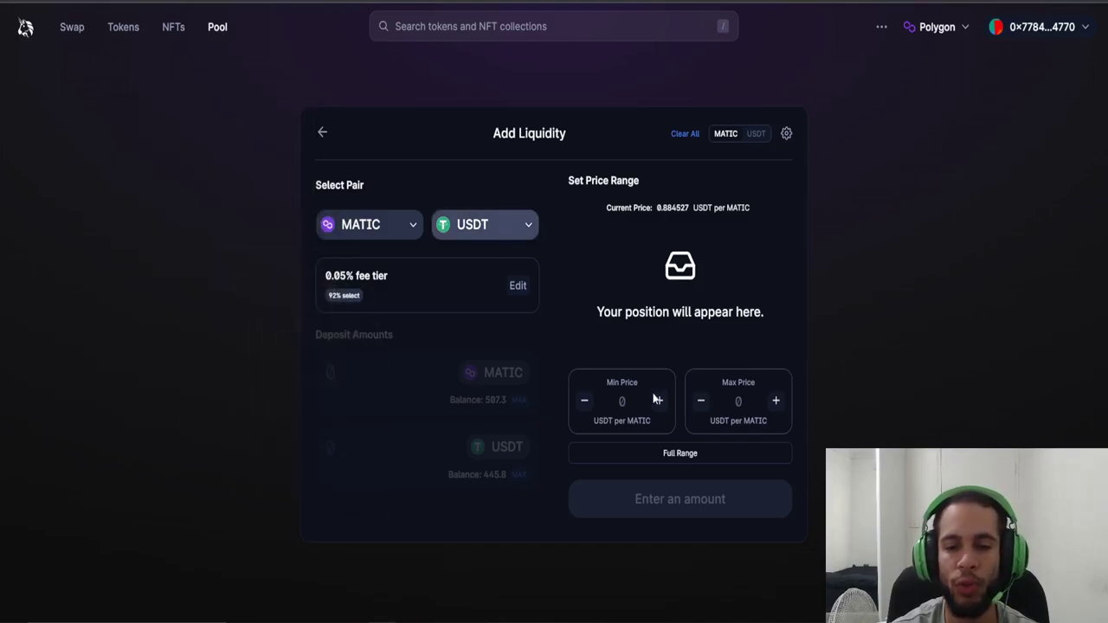
{"action": "left_click", "coordinate": [622, 401]}
{"action": "type", "text": "0.82"}
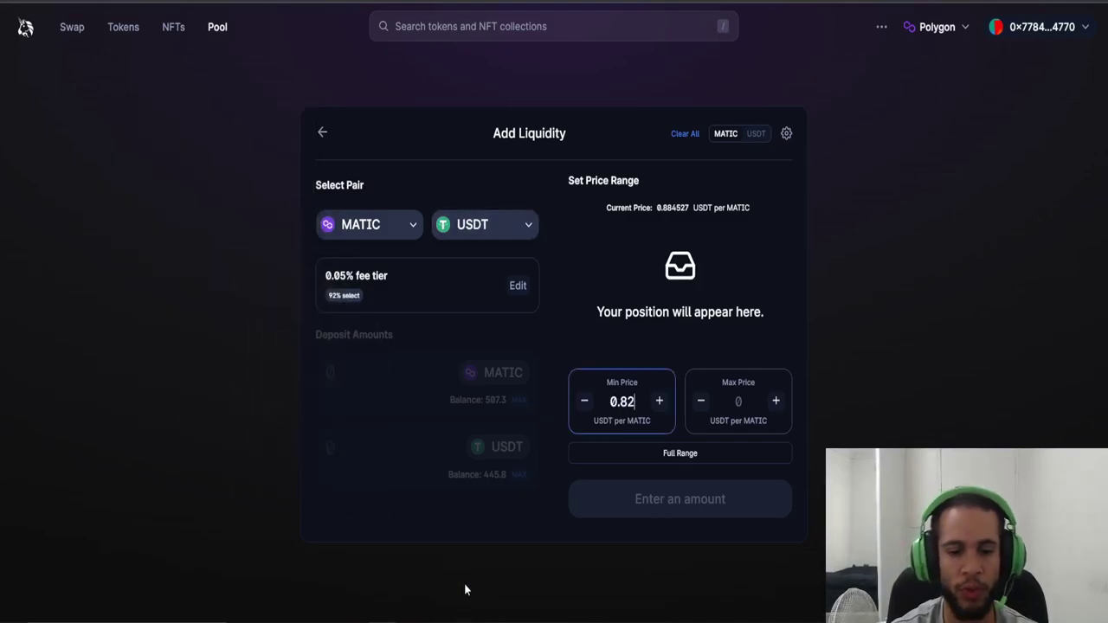
Add 0.06 to 0.88 in Calculator and set the position's maximum price to 0.94 USDT per MATIC.
{"action": "key", "text": "alt+Tab"}
{"action": "left_click", "coordinate": [235, 244]}
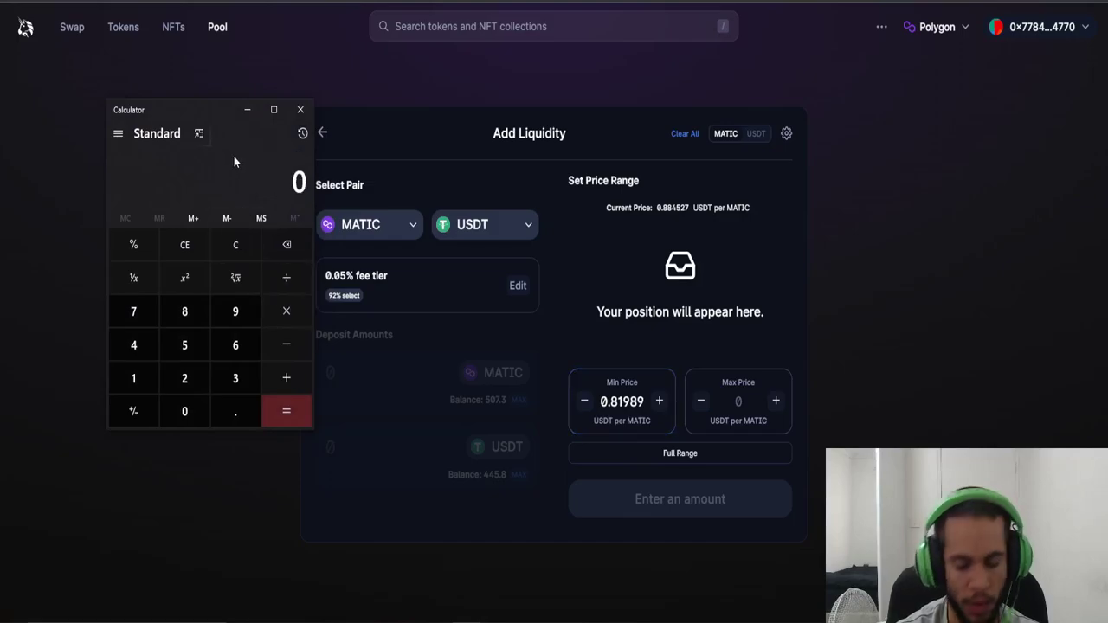
{"action": "type", "text": "8"}
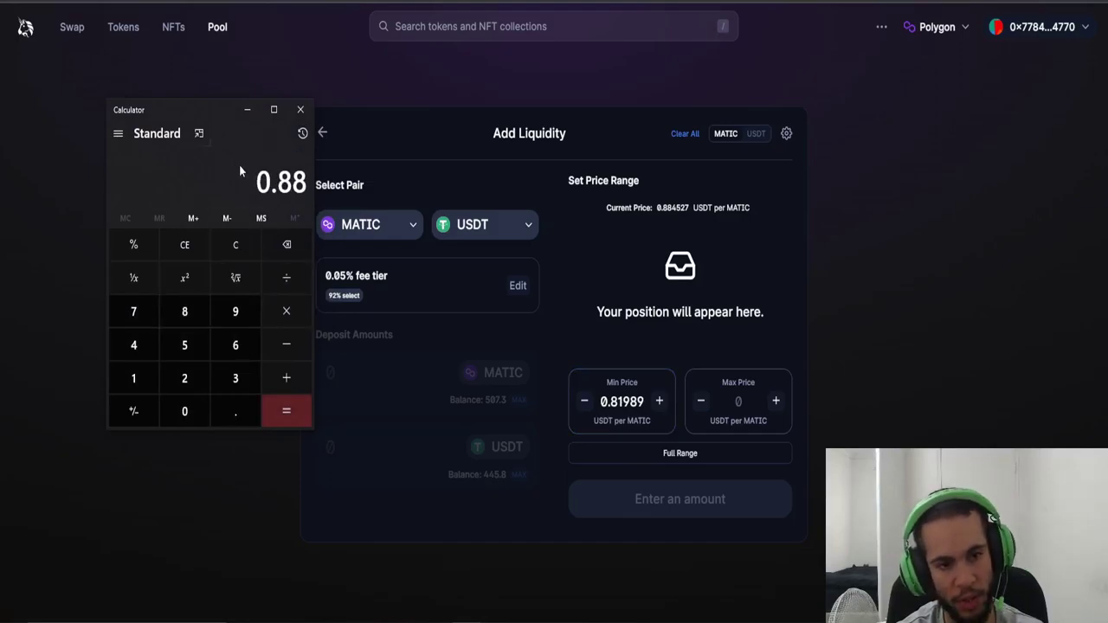
{"action": "type", "text": " + 0.06"}
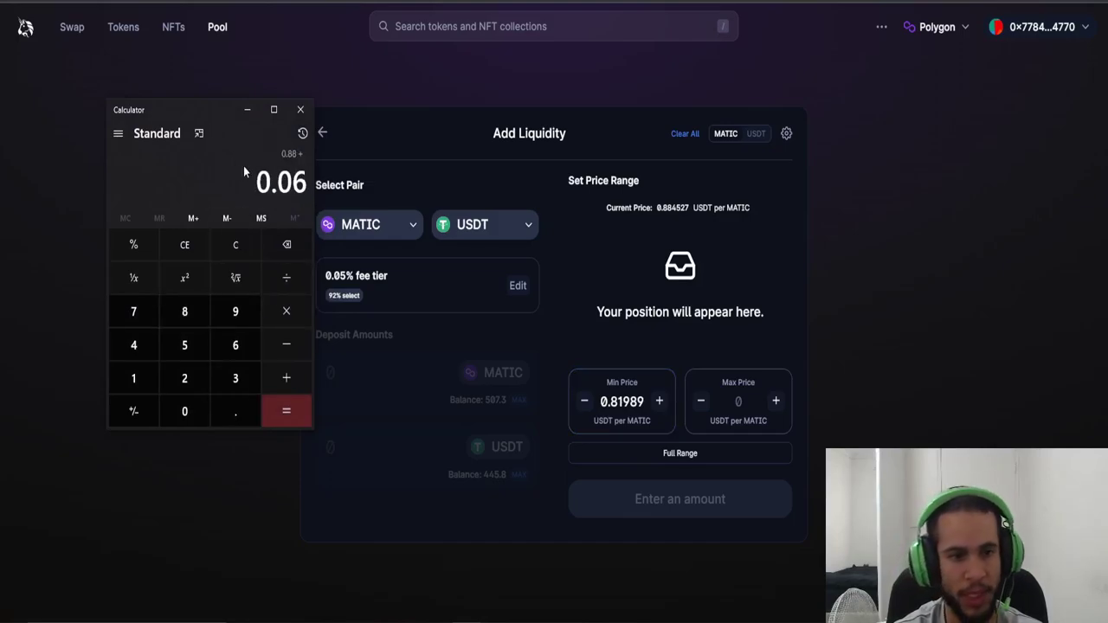
{"action": "key", "text": "Return"}
{"action": "left_click", "coordinate": [246, 109]}
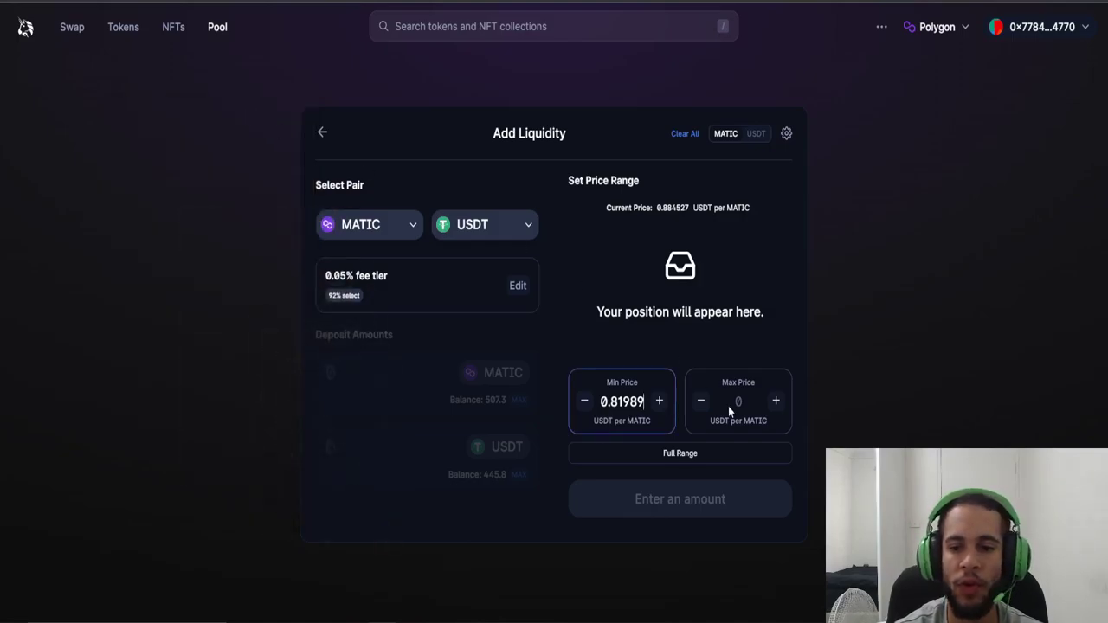
{"action": "left_click", "coordinate": [728, 406]}
{"action": "type", "text": "0.94"}
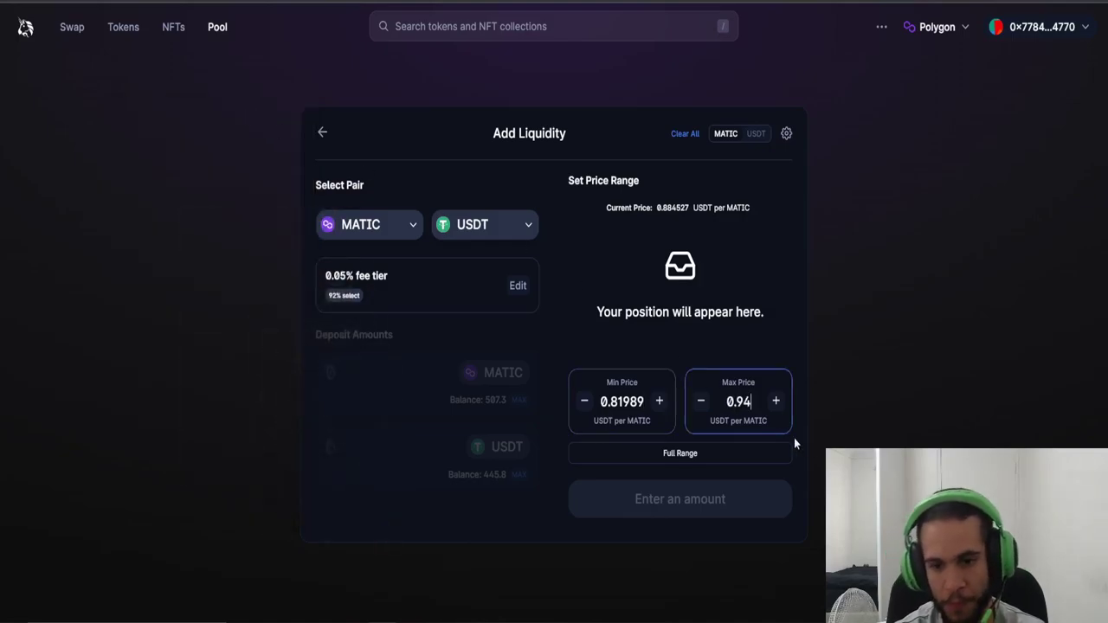
{"action": "left_click", "coordinate": [772, 295]}
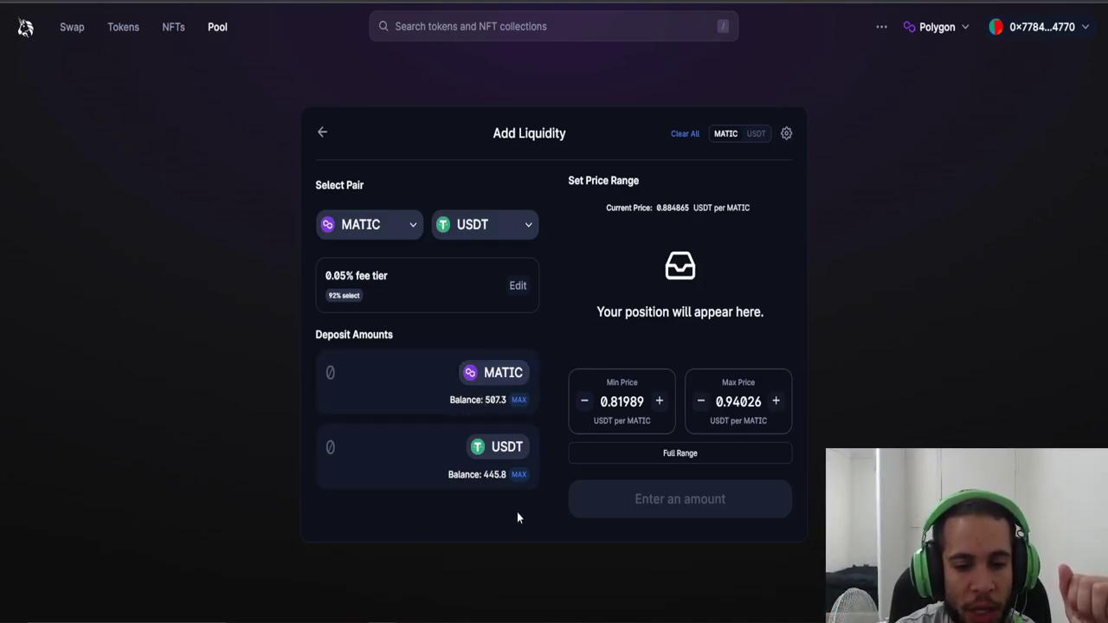
Deposit the maximum USDT balance and grant Uniswap permission in the wallet to access the USDT.
{"action": "left_click", "coordinate": [519, 475]}
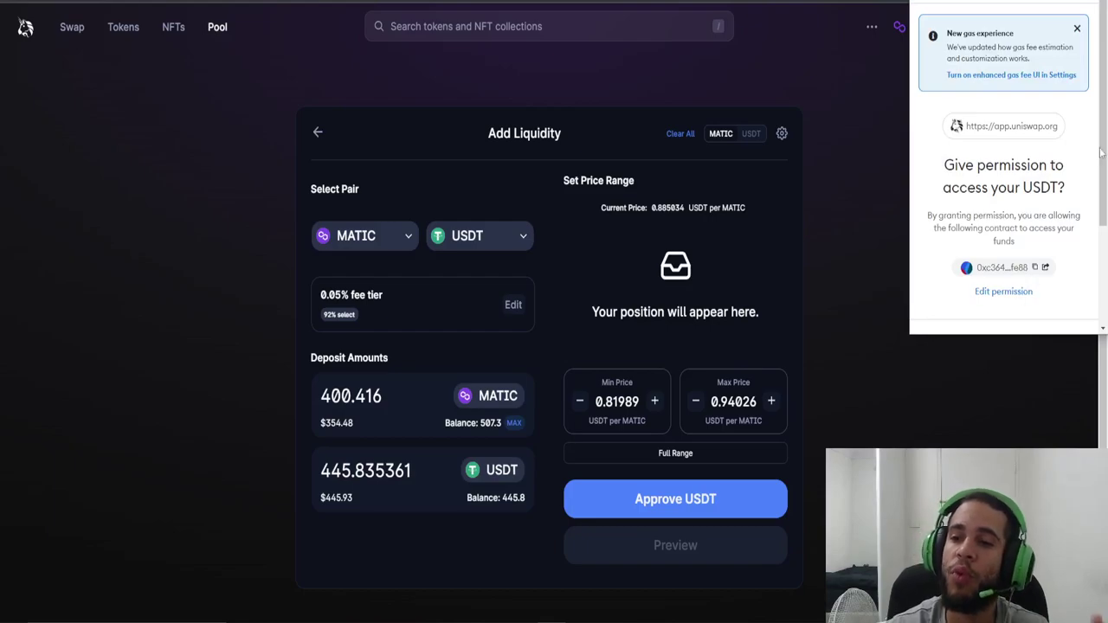
{"action": "scroll", "coordinate": [1097, 275], "scroll_direction": "down", "scroll_amount": 3}
{"action": "left_click", "coordinate": [1056, 312]}
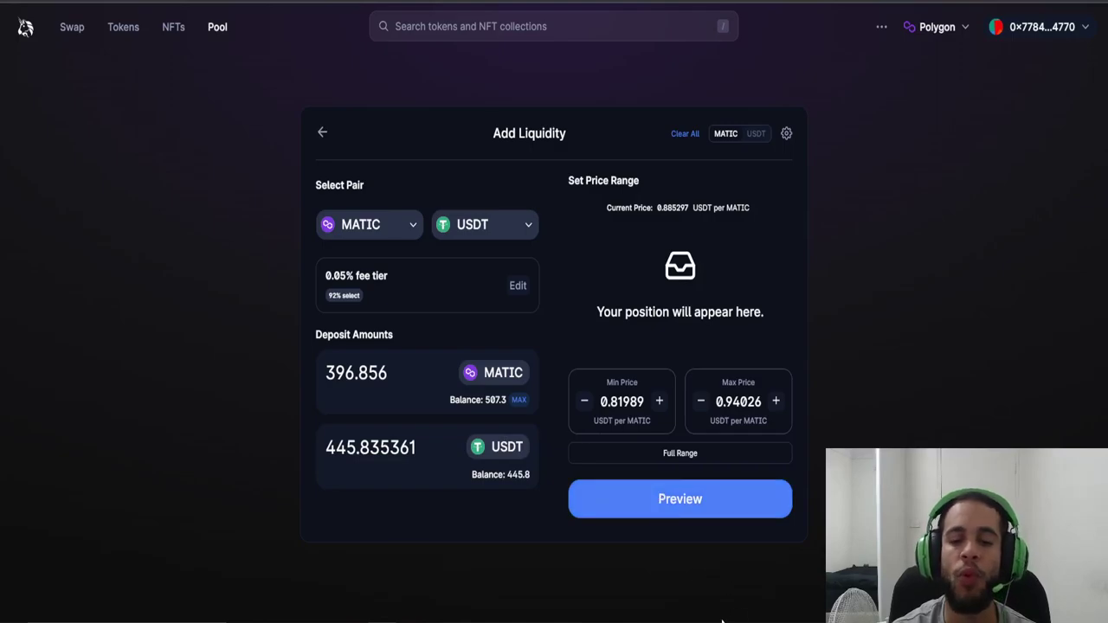
Preview the MATIC/USDT liquidity position and check its fee tier.
{"action": "left_click", "coordinate": [668, 509]}
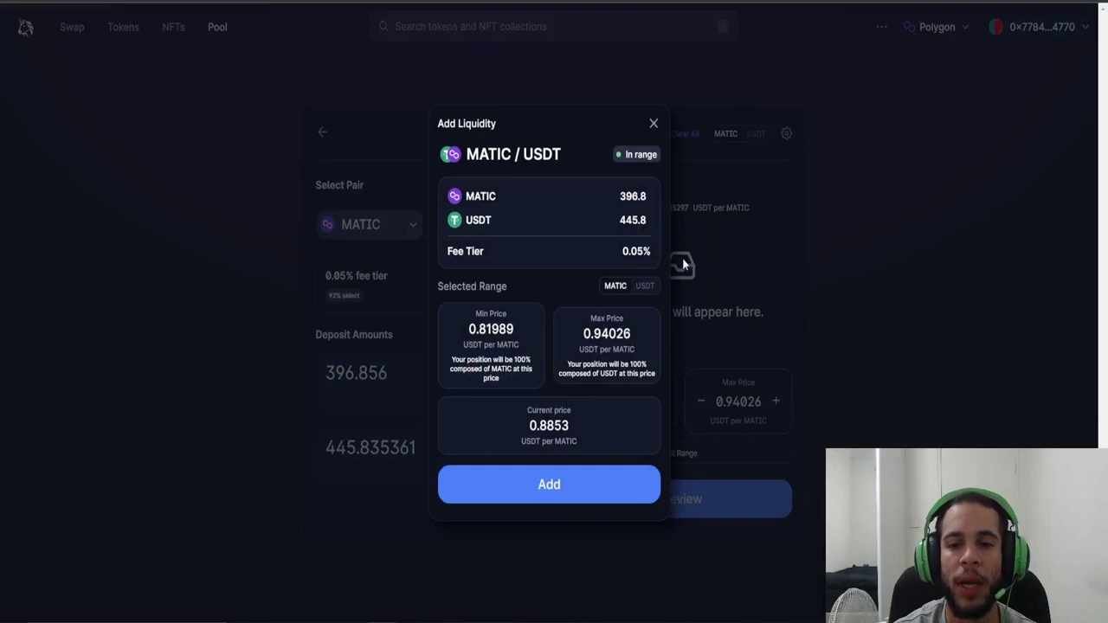
{"action": "double_click", "coordinate": [635, 251]}
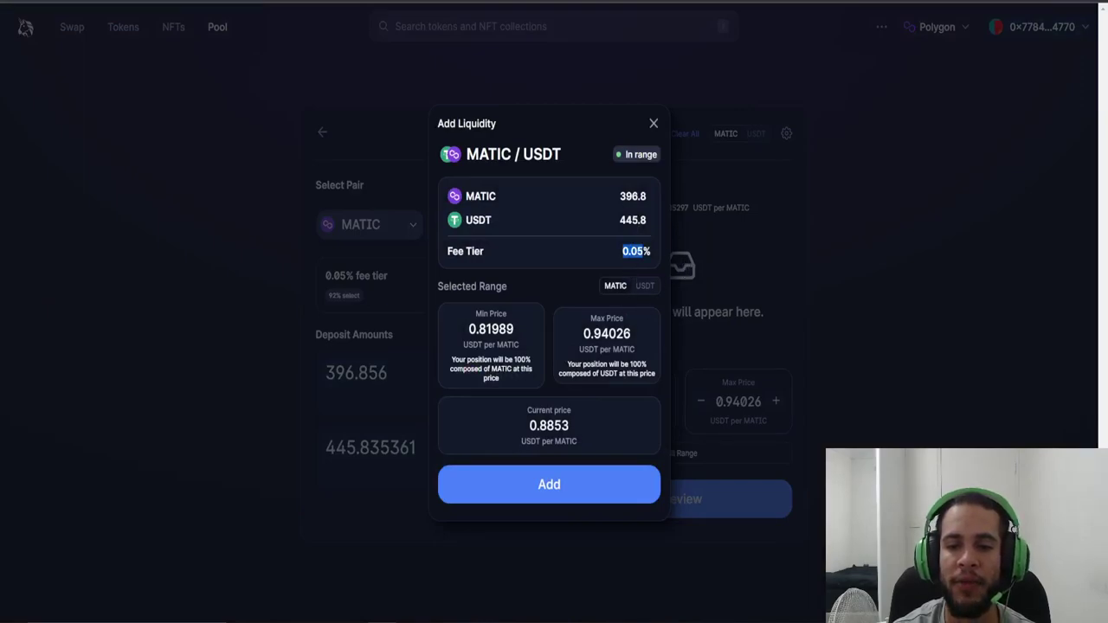
{"action": "left_click", "coordinate": [524, 250]}
{"action": "left_click_drag", "start_coordinate": [446, 251], "coordinate": [474, 251]}
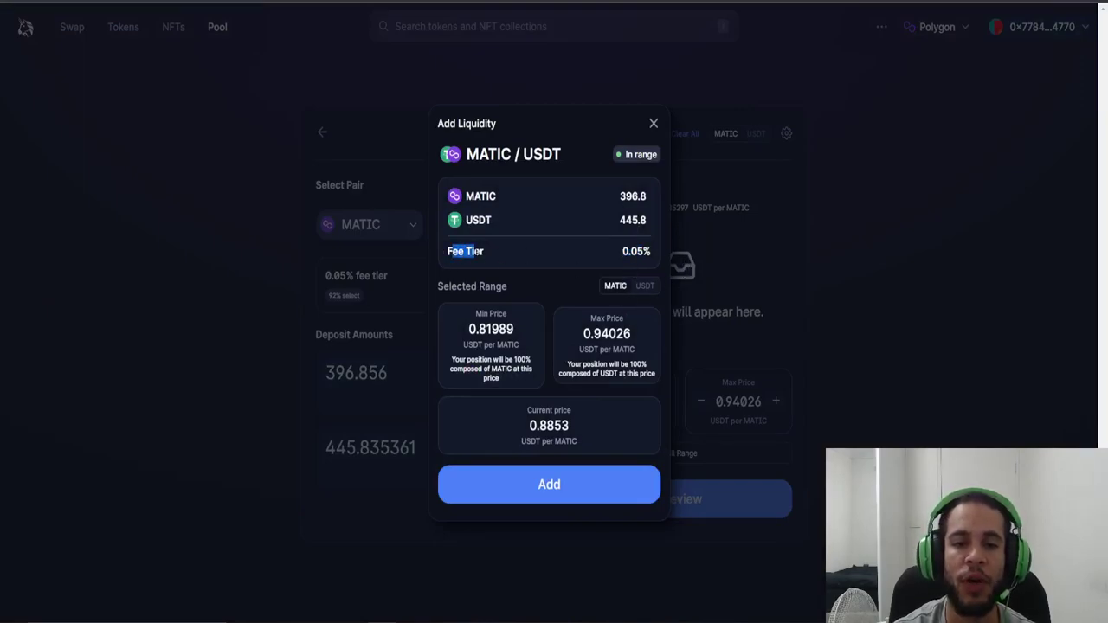
{"action": "left_click", "coordinate": [516, 260]}
{"action": "left_click_drag", "start_coordinate": [622, 251], "coordinate": [655, 252]}
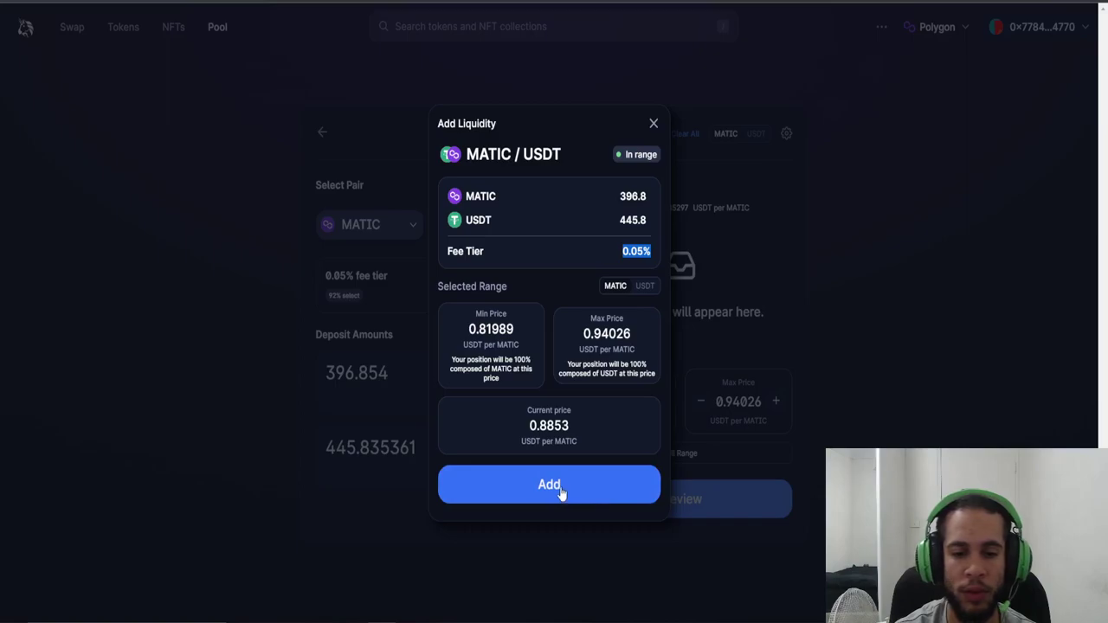
Add the liquidity, confirm the transaction in the wallet and dismiss the submission notice.
{"action": "left_click", "coordinate": [562, 487]}
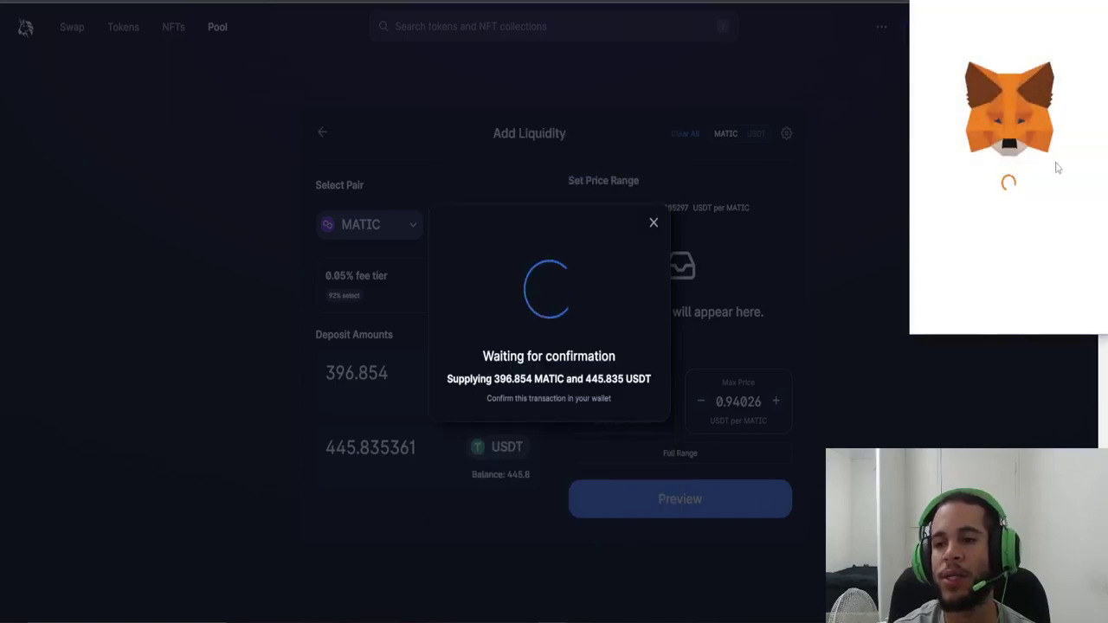
{"action": "scroll", "coordinate": [1028, 271], "scroll_direction": "down", "scroll_amount": 5}
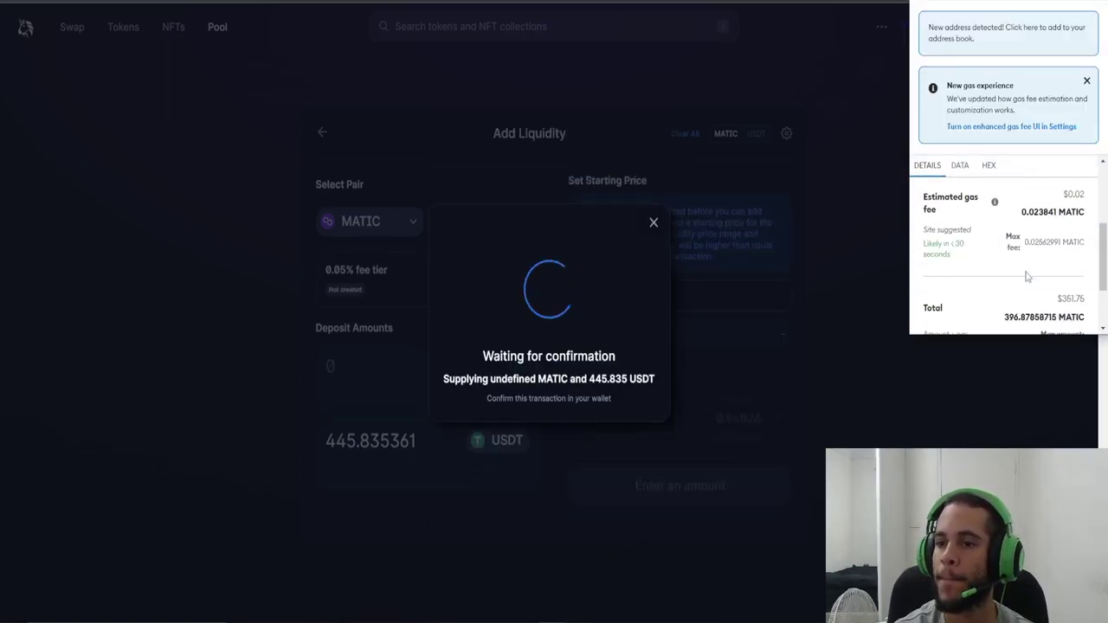
{"action": "left_click", "coordinate": [1046, 309]}
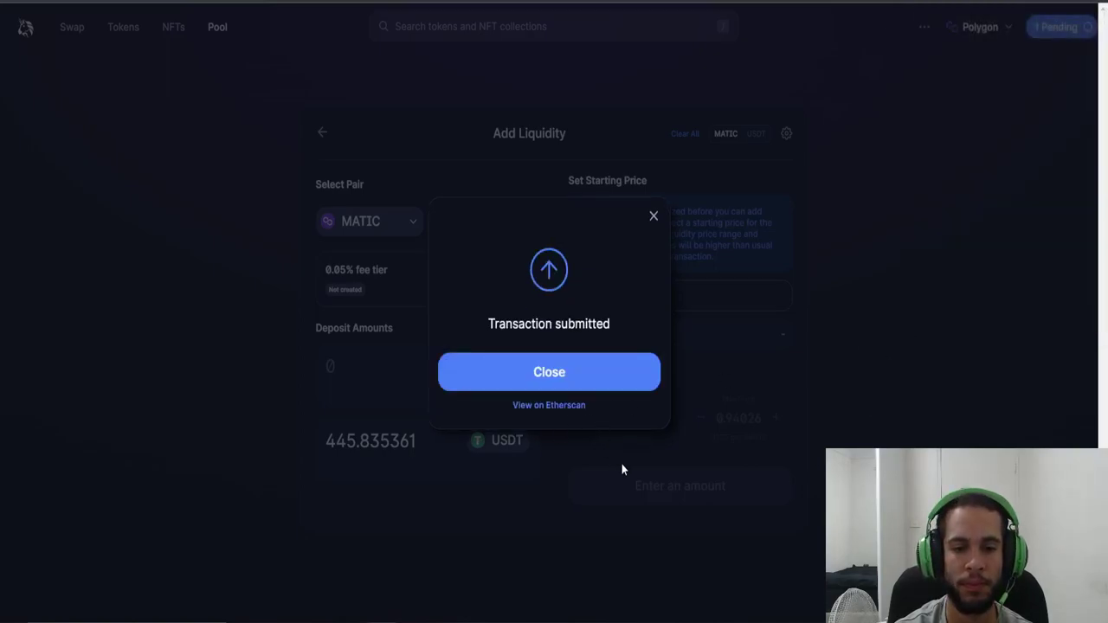
{"action": "left_click", "coordinate": [544, 377]}
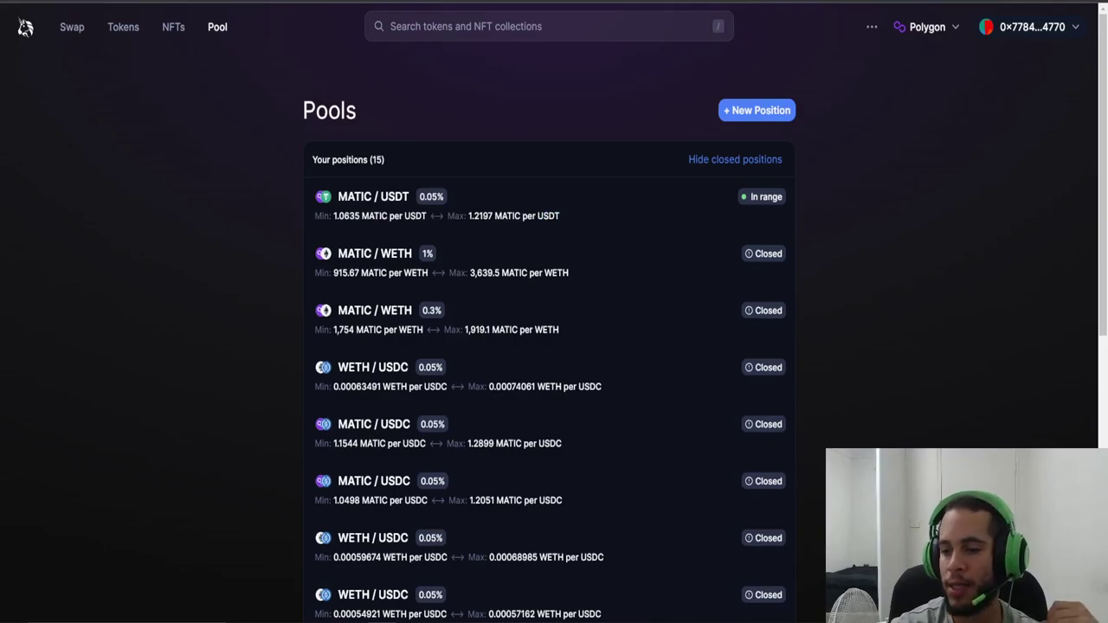
Open the in-range MATIC/USDT position, review its price range in USDT per MATIC and reload the page.
{"action": "left_click", "coordinate": [361, 199]}
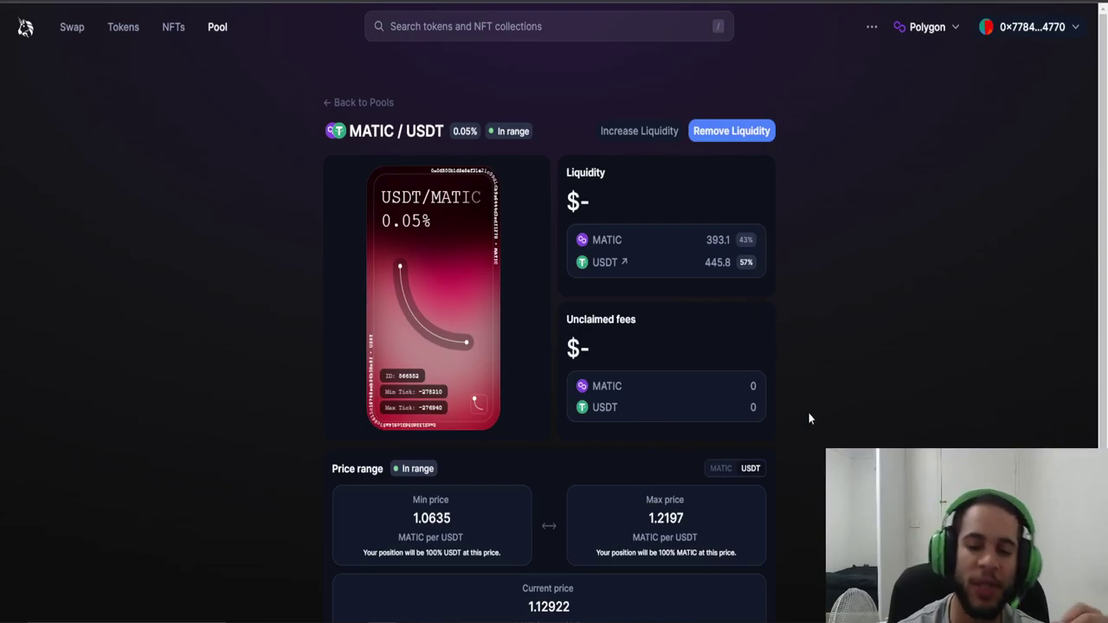
{"action": "left_click", "coordinate": [717, 469]}
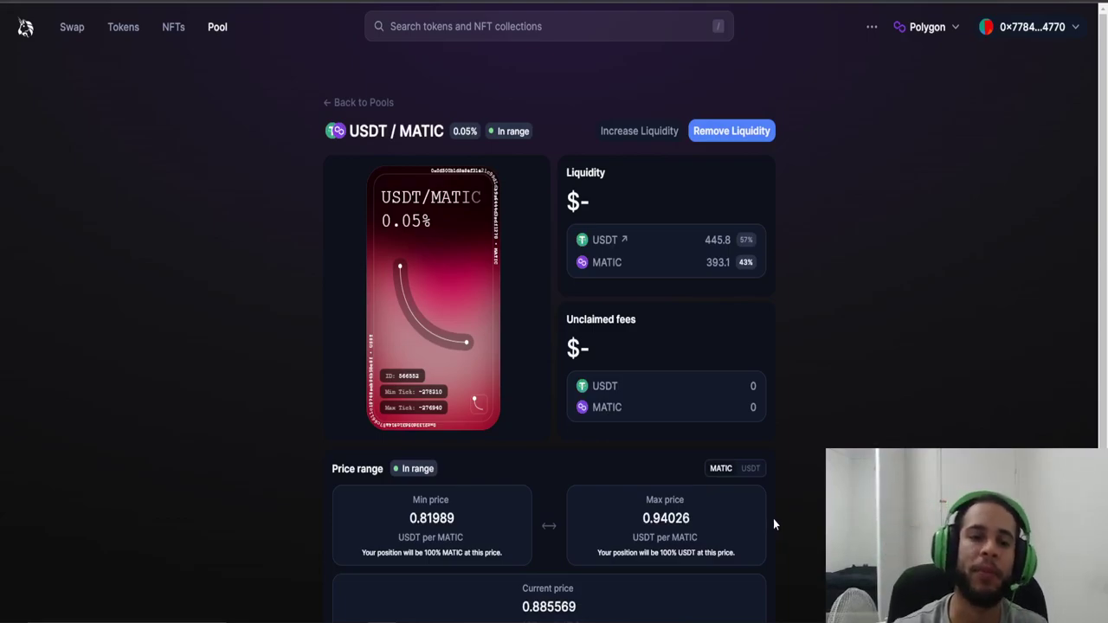
{"action": "scroll", "coordinate": [431, 517], "scroll_direction": "down", "scroll_amount": 1}
{"action": "scroll", "coordinate": [431, 518], "scroll_direction": "down", "scroll_amount": 1}
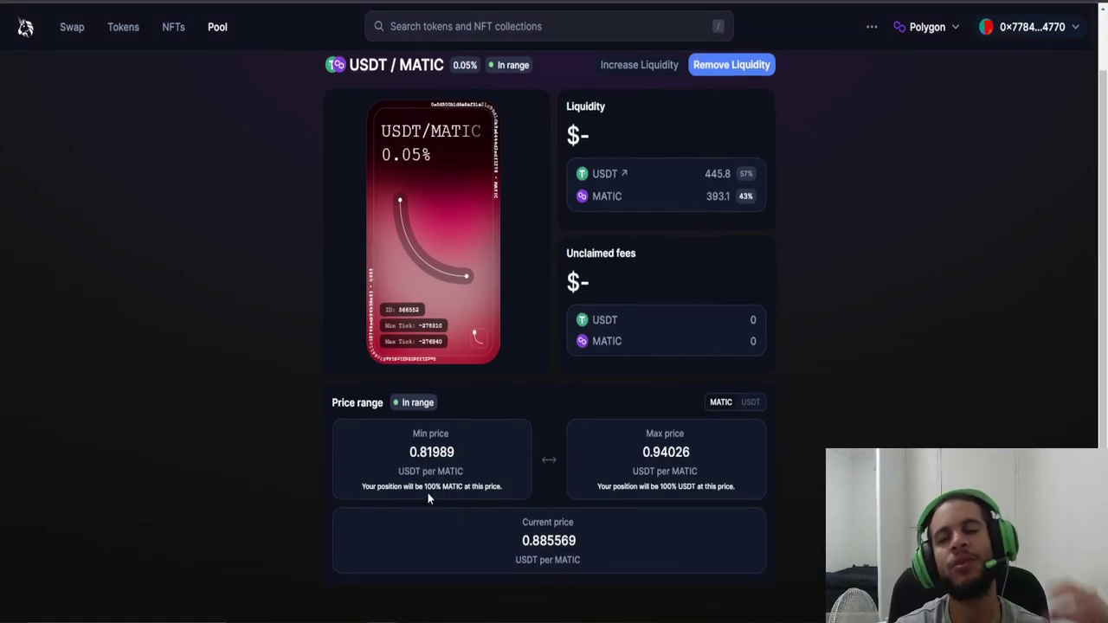
{"action": "scroll", "coordinate": [517, 334], "scroll_direction": "up", "scroll_amount": 2}
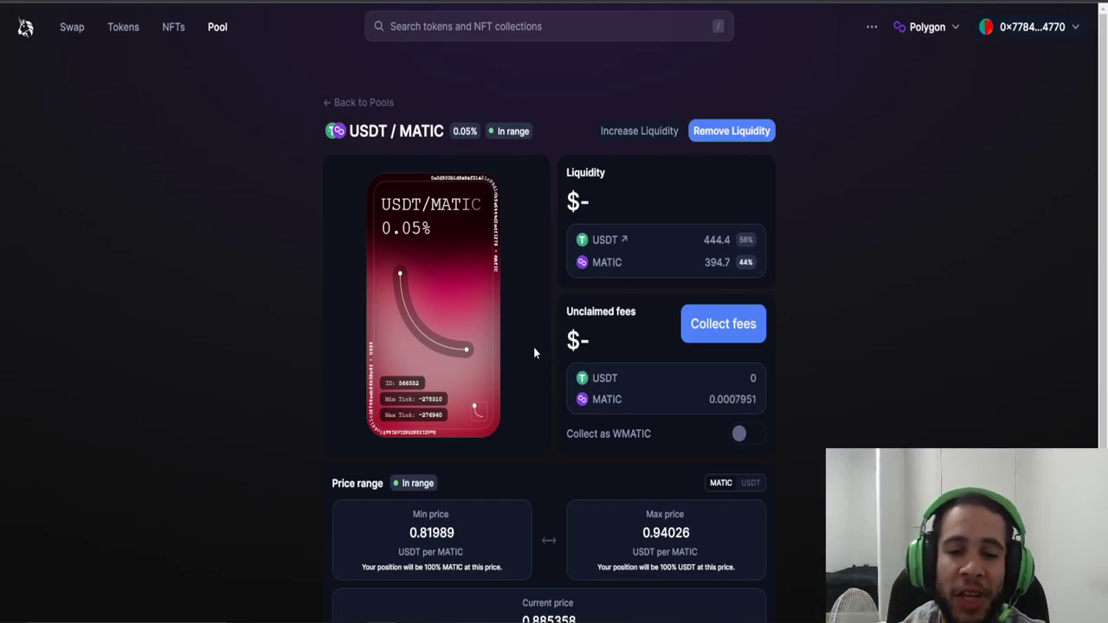
{"action": "key", "text": "F5"}
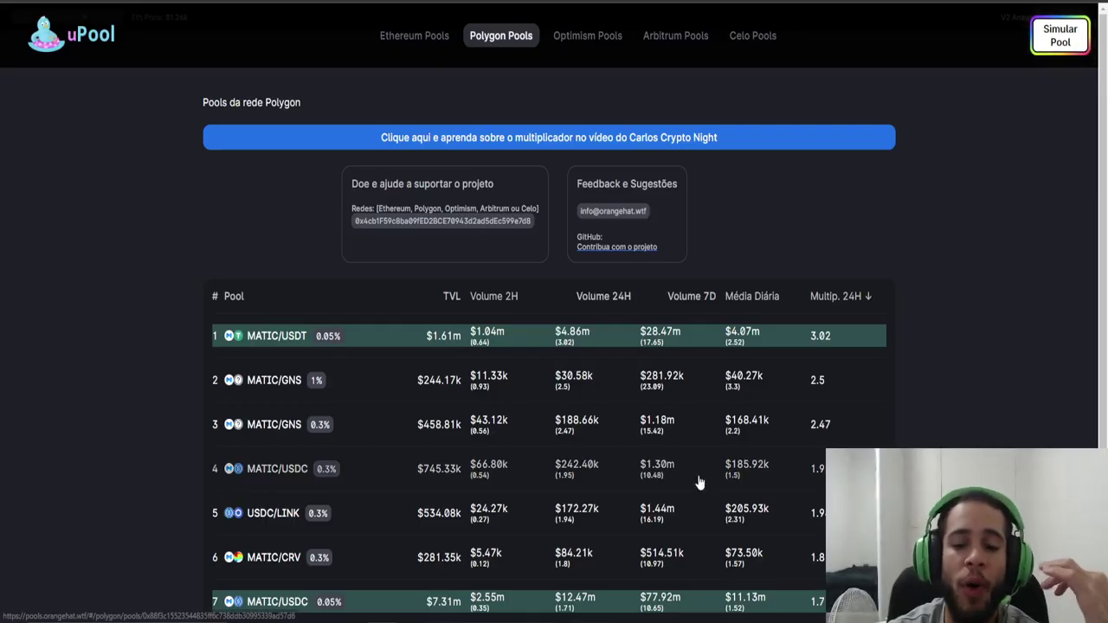
Browse the second and third pages of uPool's Polygon pools list and return to the first page.
{"action": "scroll", "coordinate": [501, 526], "scroll_direction": "down", "scroll_amount": 2}
{"action": "left_click", "coordinate": [594, 548]}
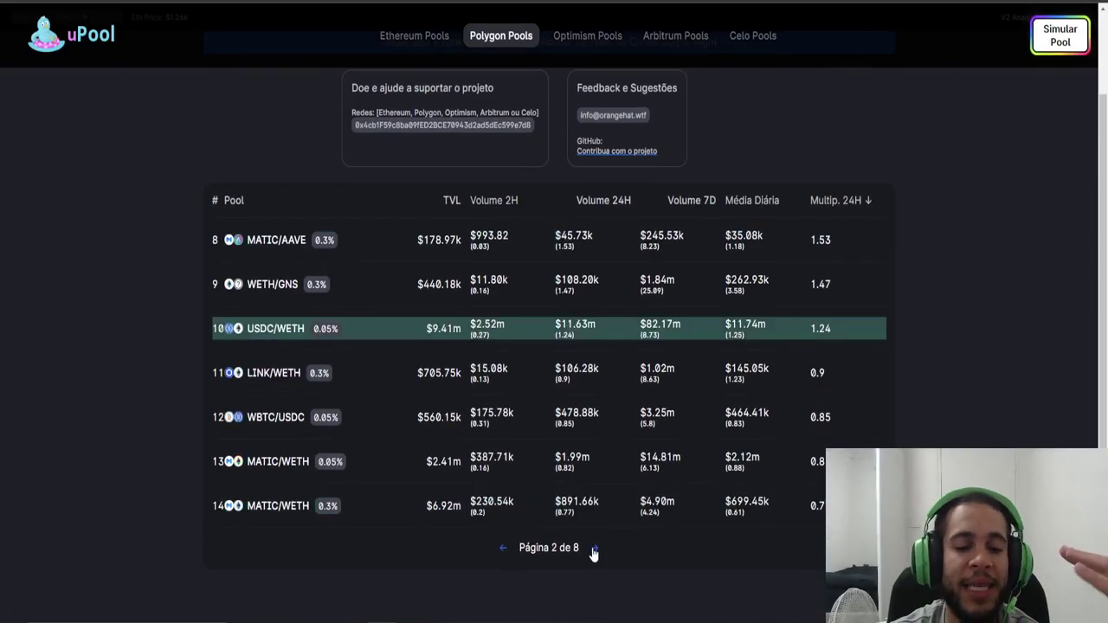
{"action": "left_click", "coordinate": [594, 548]}
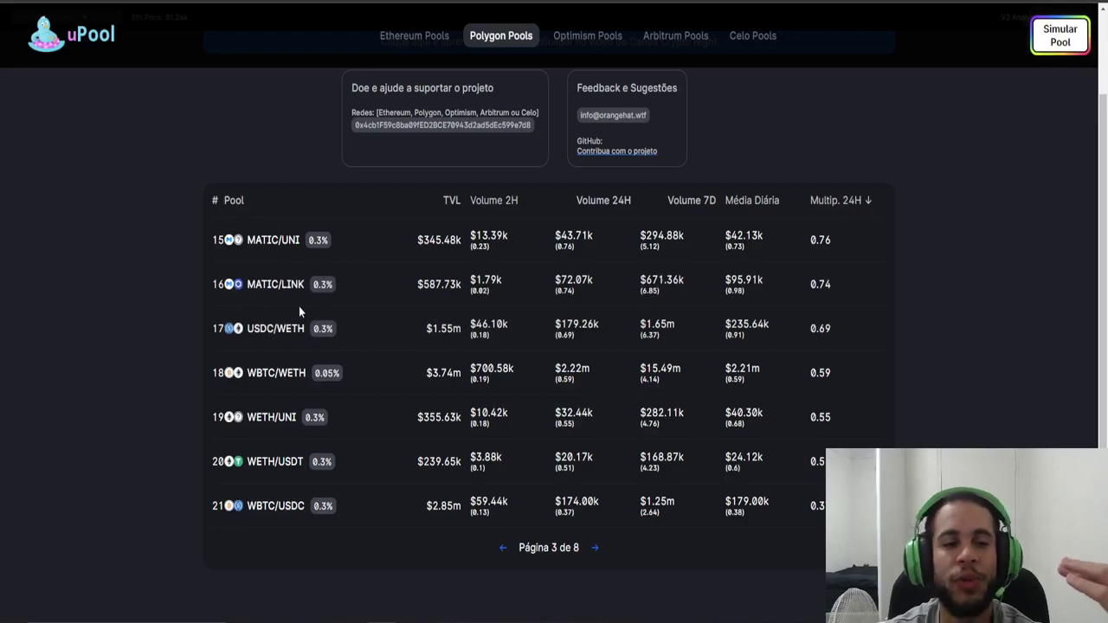
{"action": "left_click", "coordinate": [502, 548]}
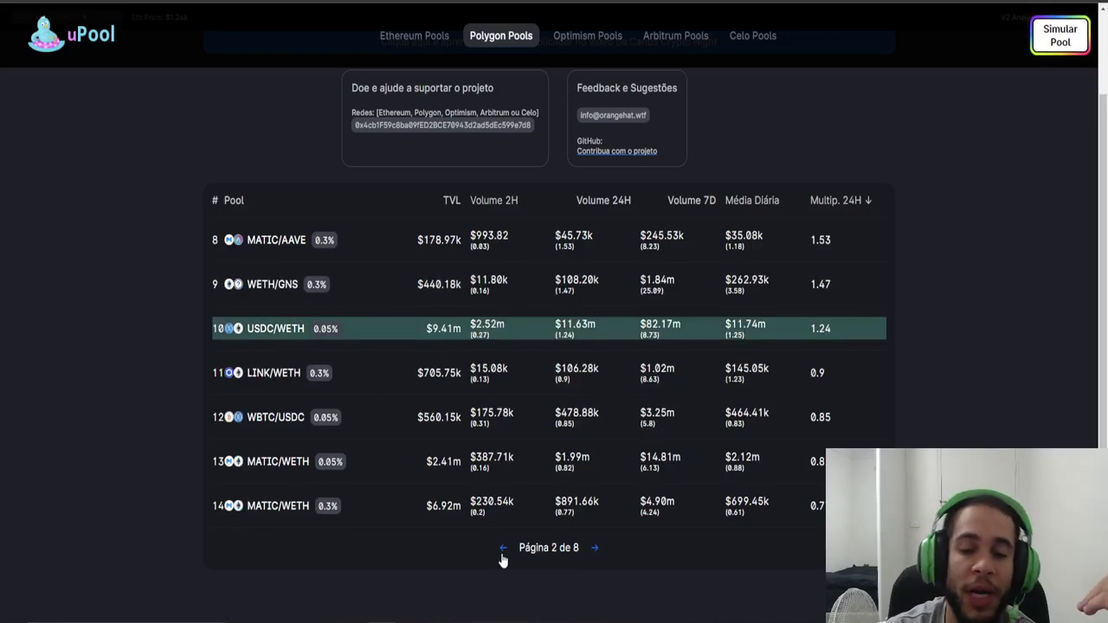
{"action": "left_click", "coordinate": [502, 548]}
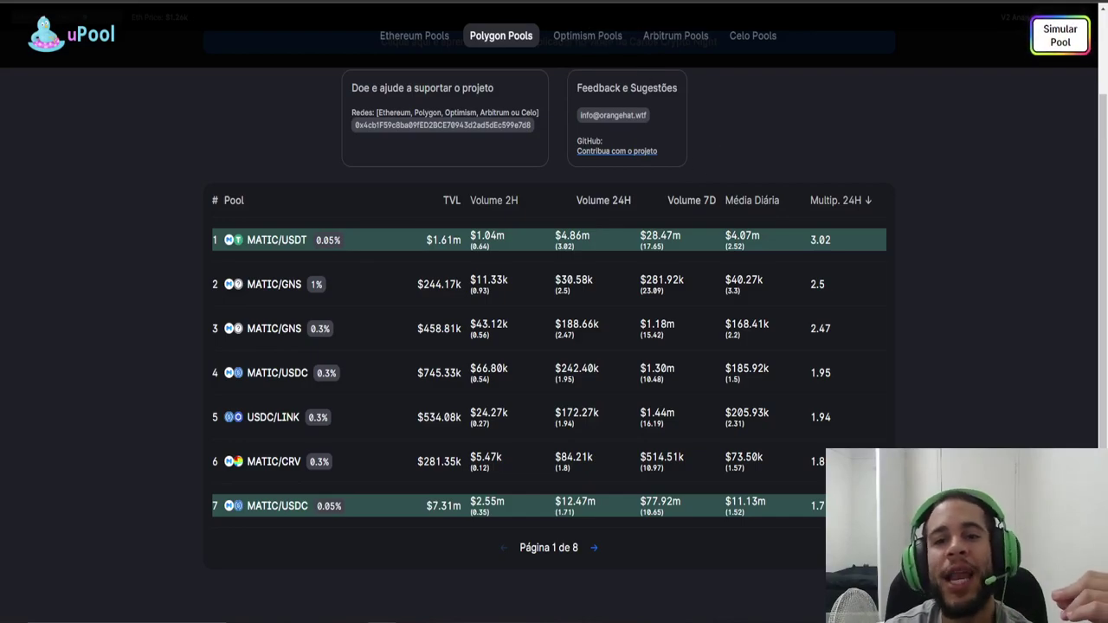
Switch back to the Uniswap position and examine its total liquidity value and unclaimed fees.
{"action": "key", "text": "alt+Tab"}
{"action": "left_click_drag", "start_coordinate": [591, 202], "coordinate": [672, 208]}
{"action": "left_click", "coordinate": [724, 187]}
{"action": "left_click", "coordinate": [716, 184]}
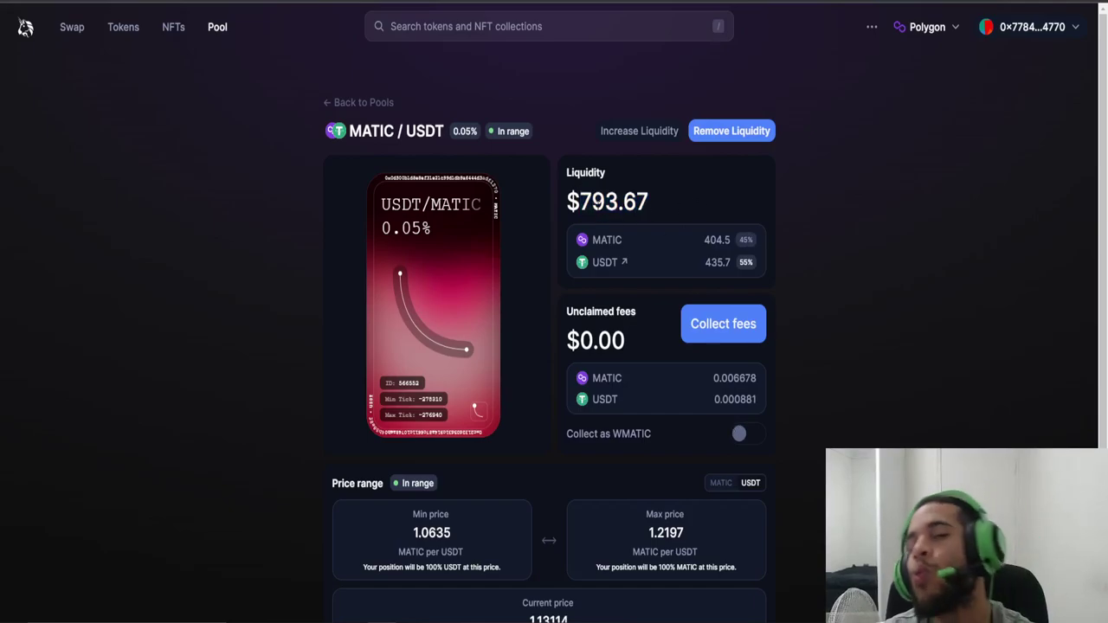
{"action": "left_click_drag", "start_coordinate": [591, 202], "coordinate": [669, 193]}
{"action": "left_click", "coordinate": [692, 213]}
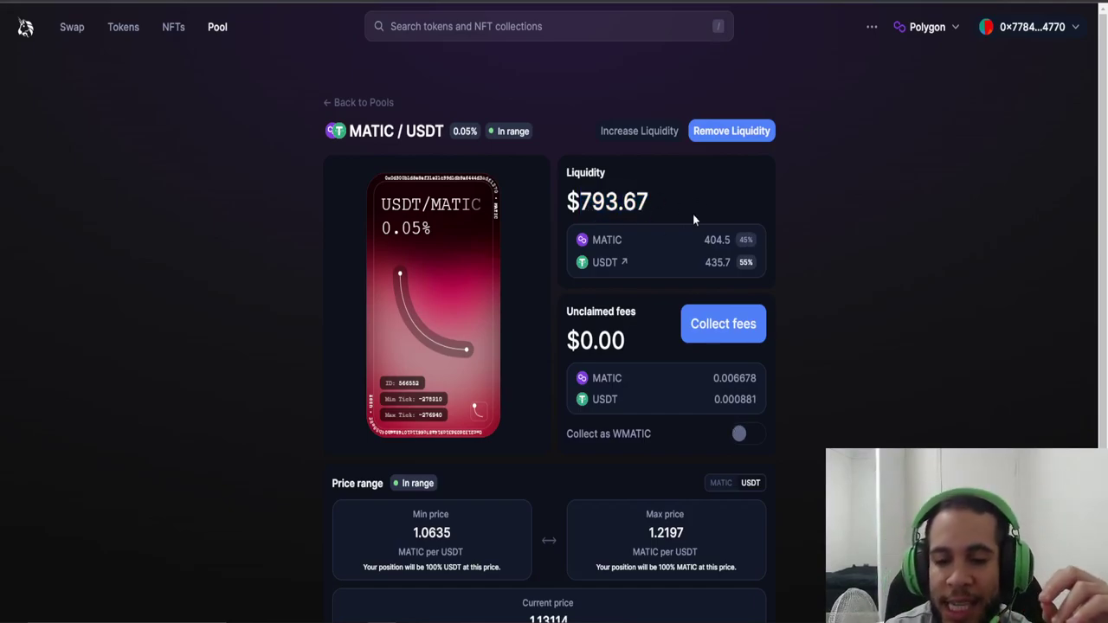
{"action": "left_click_drag", "start_coordinate": [715, 399], "coordinate": [756, 399]}
{"action": "left_click", "coordinate": [734, 446]}
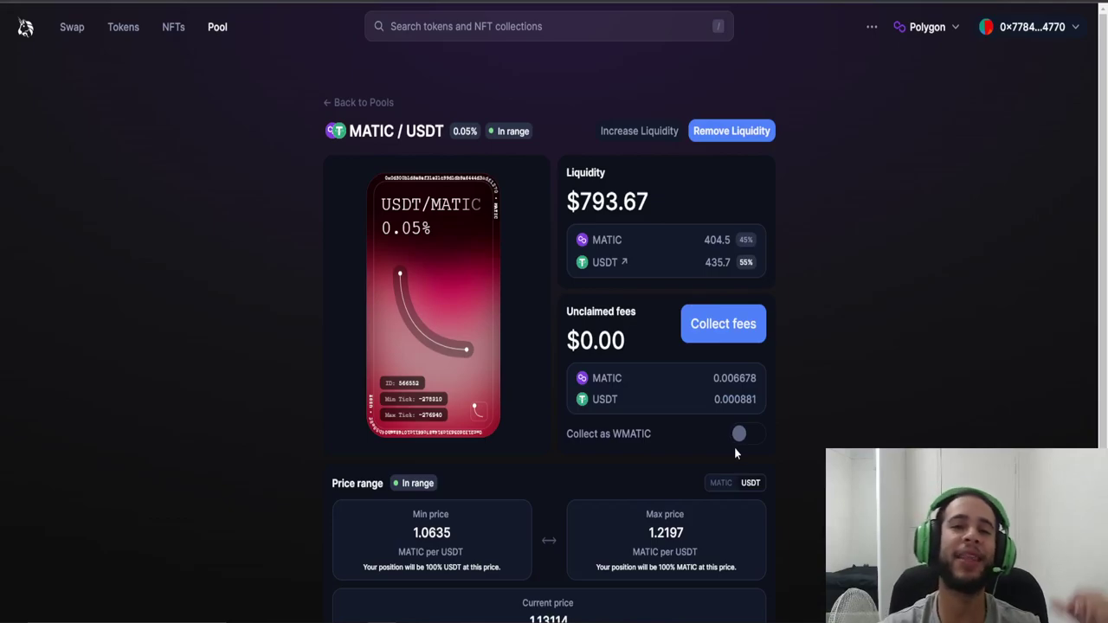